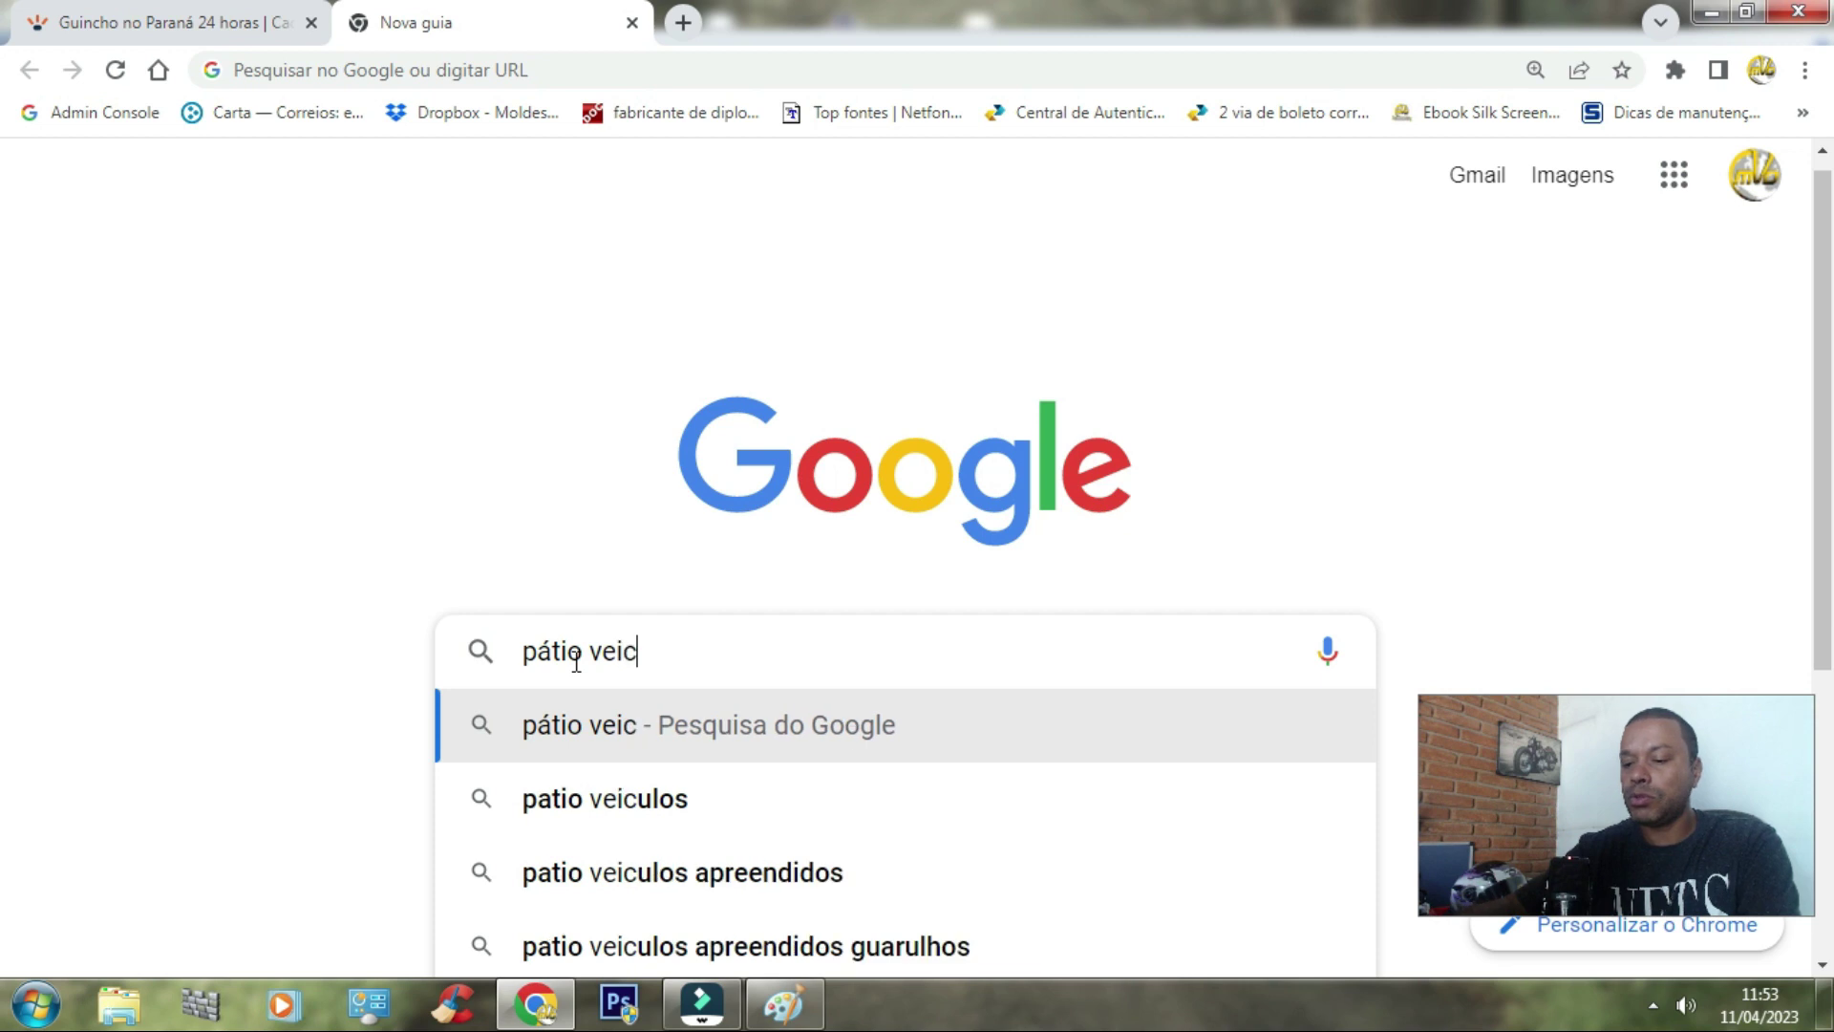
Step: Search Google for 'pátio veiculos apreendidos detran zona norte sp' using the suggestion
{"action": "type", "text": "apreend"}
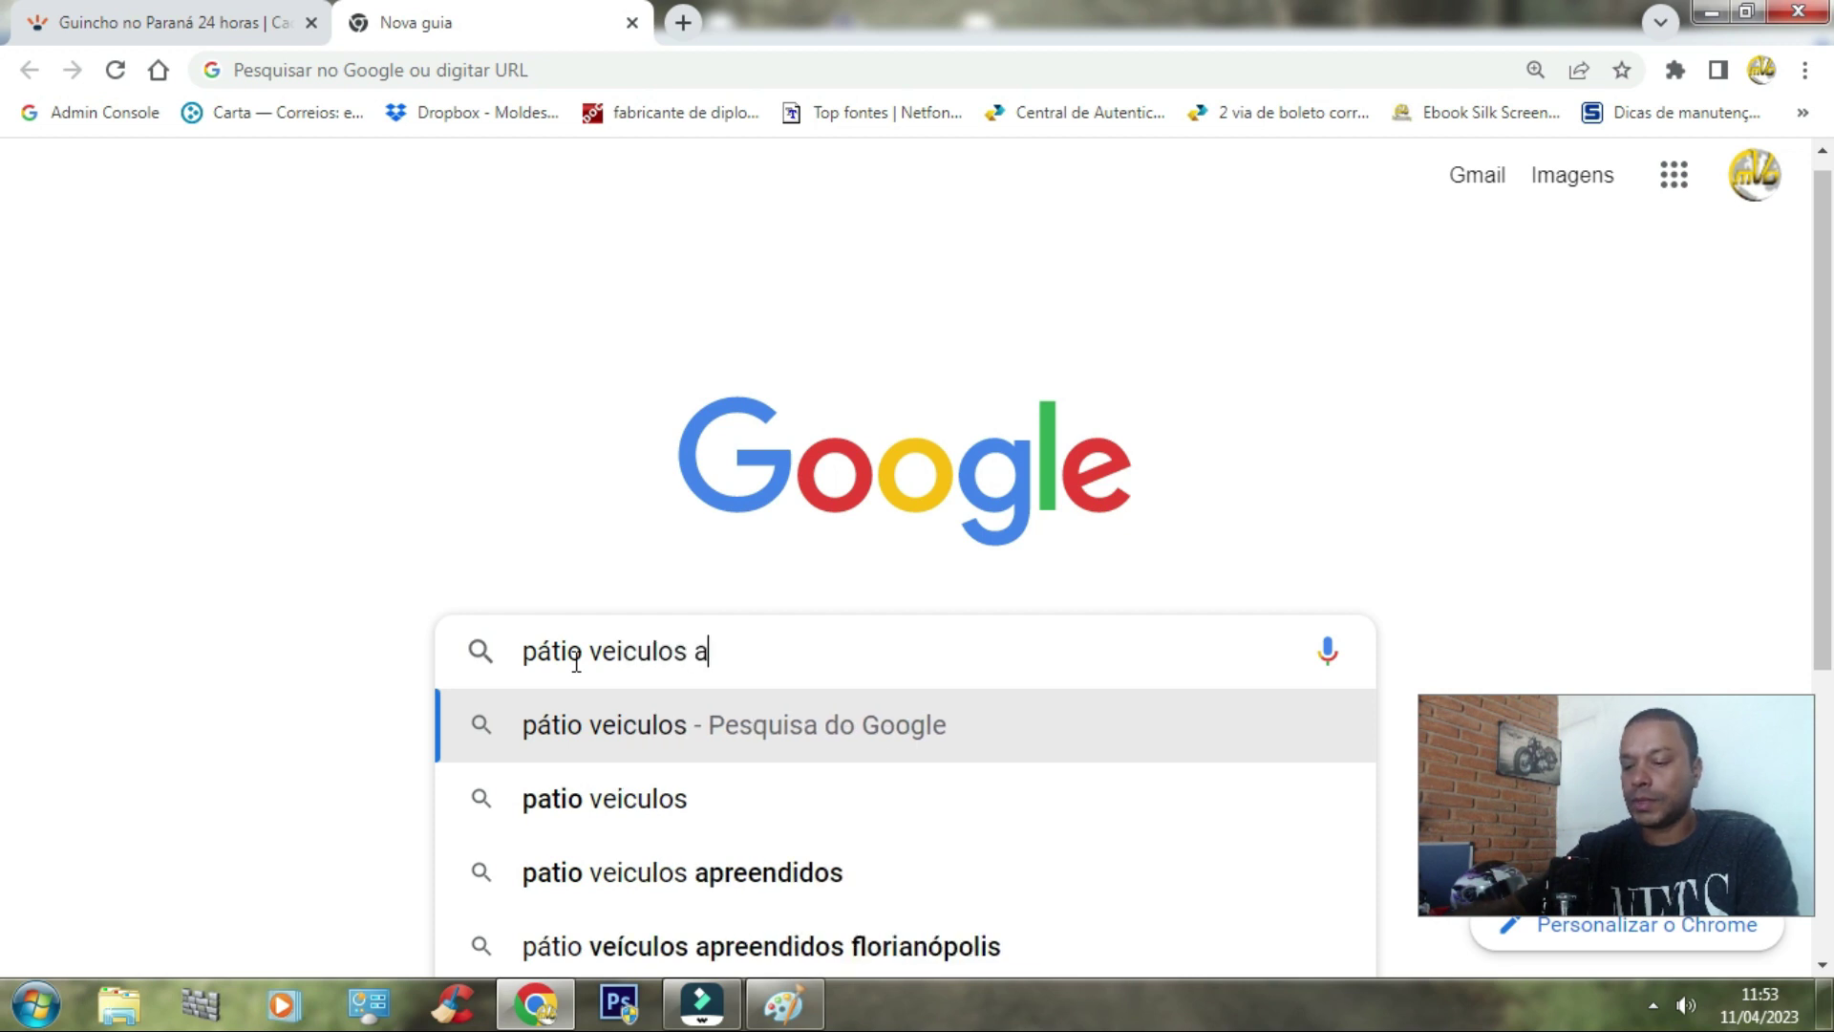
{"action": "type", "text": "ido"}
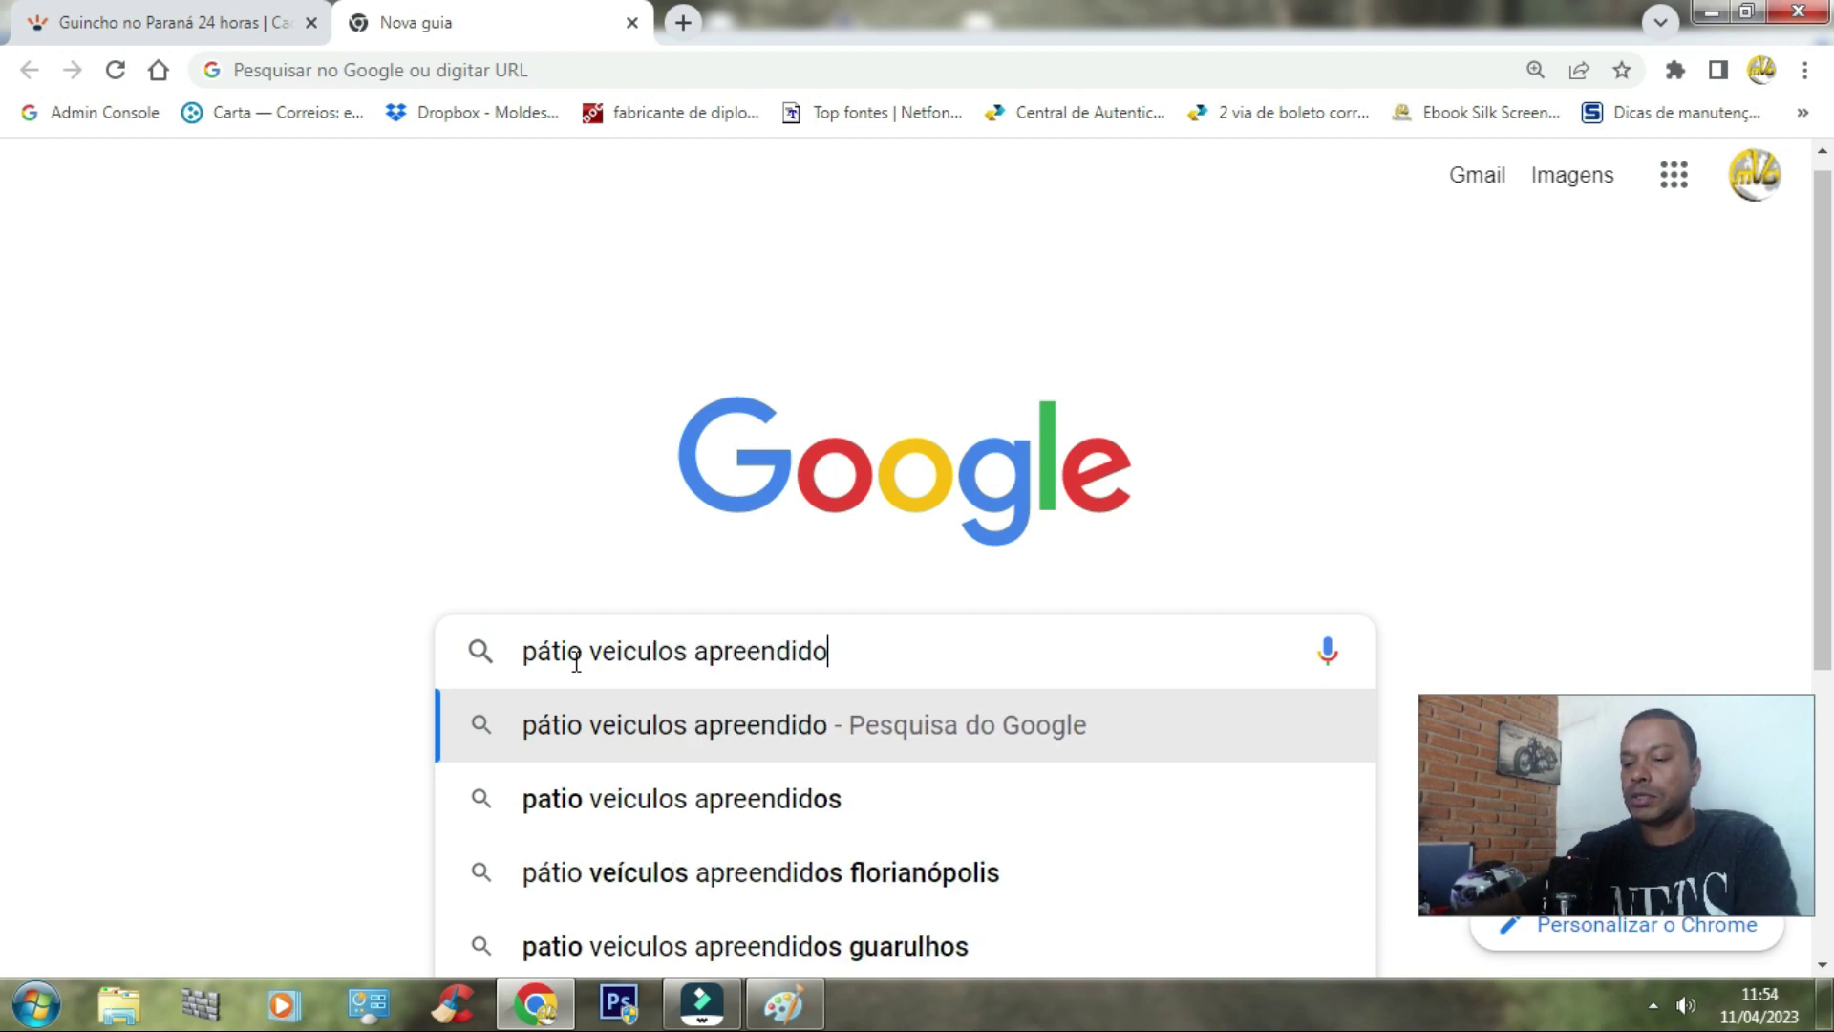
{"action": "type", "text": "s detran "}
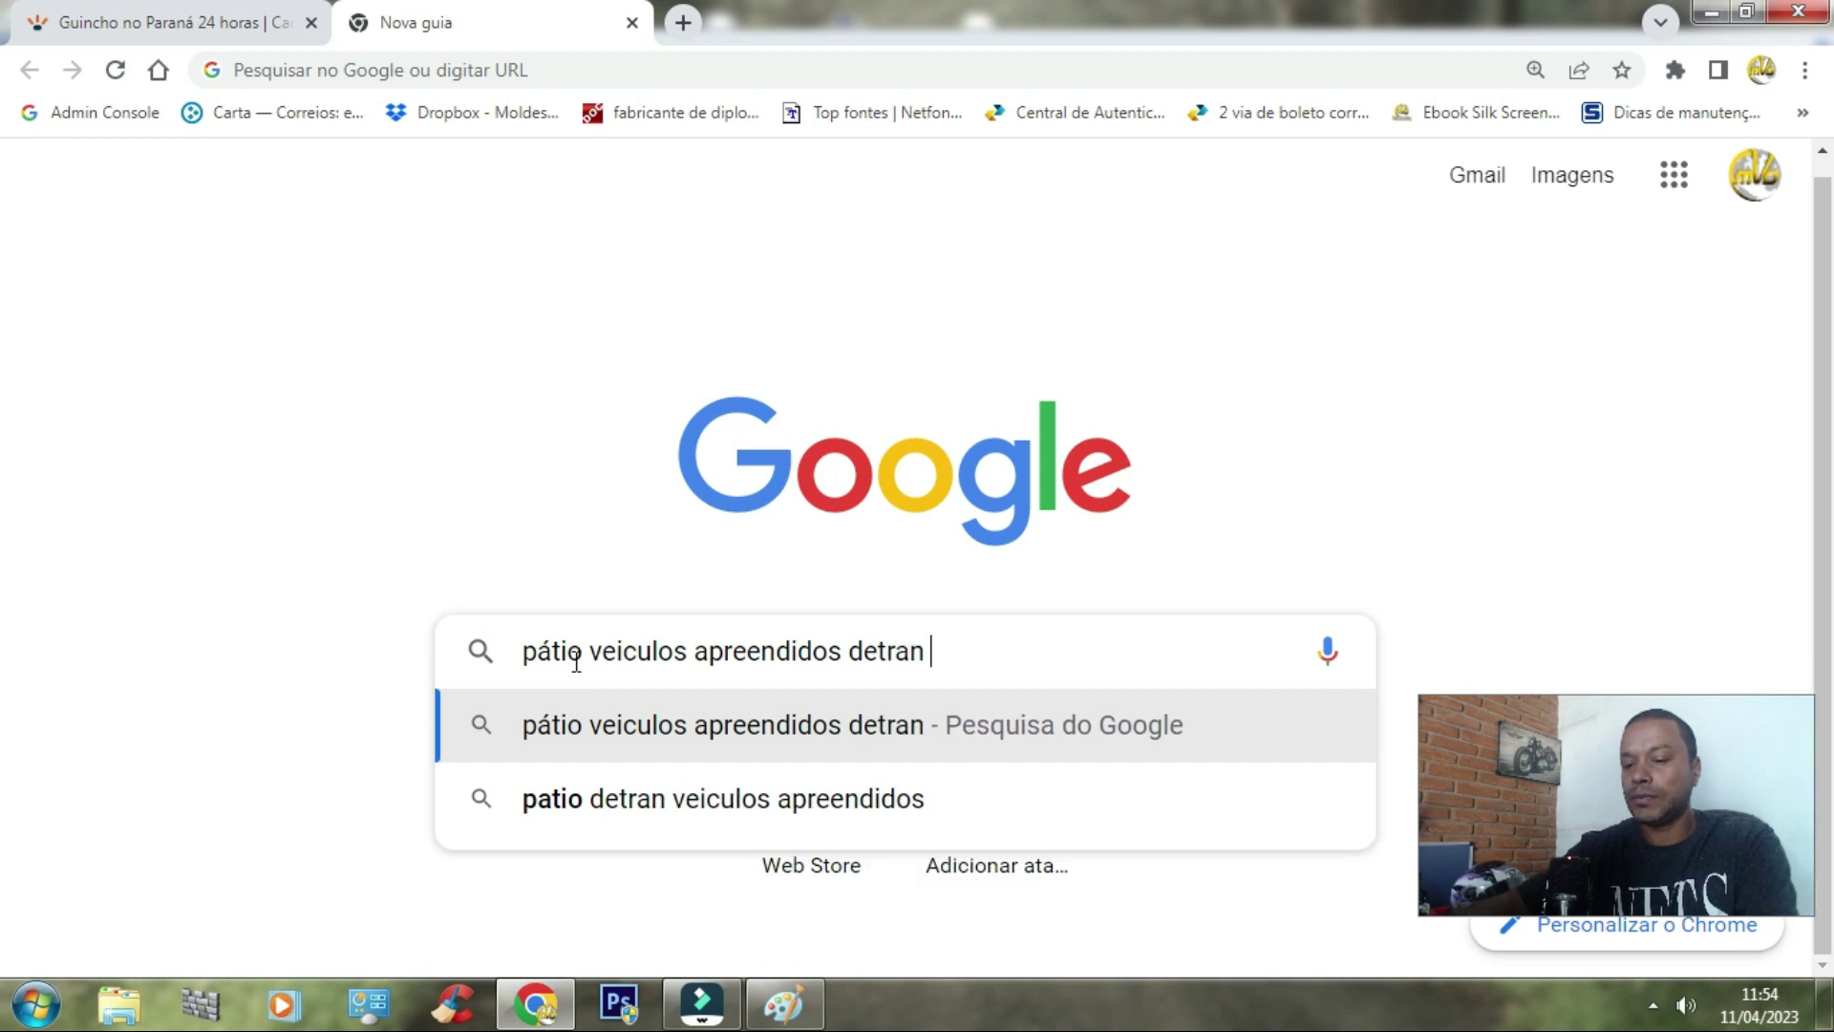
{"action": "type", "text": "zona "}
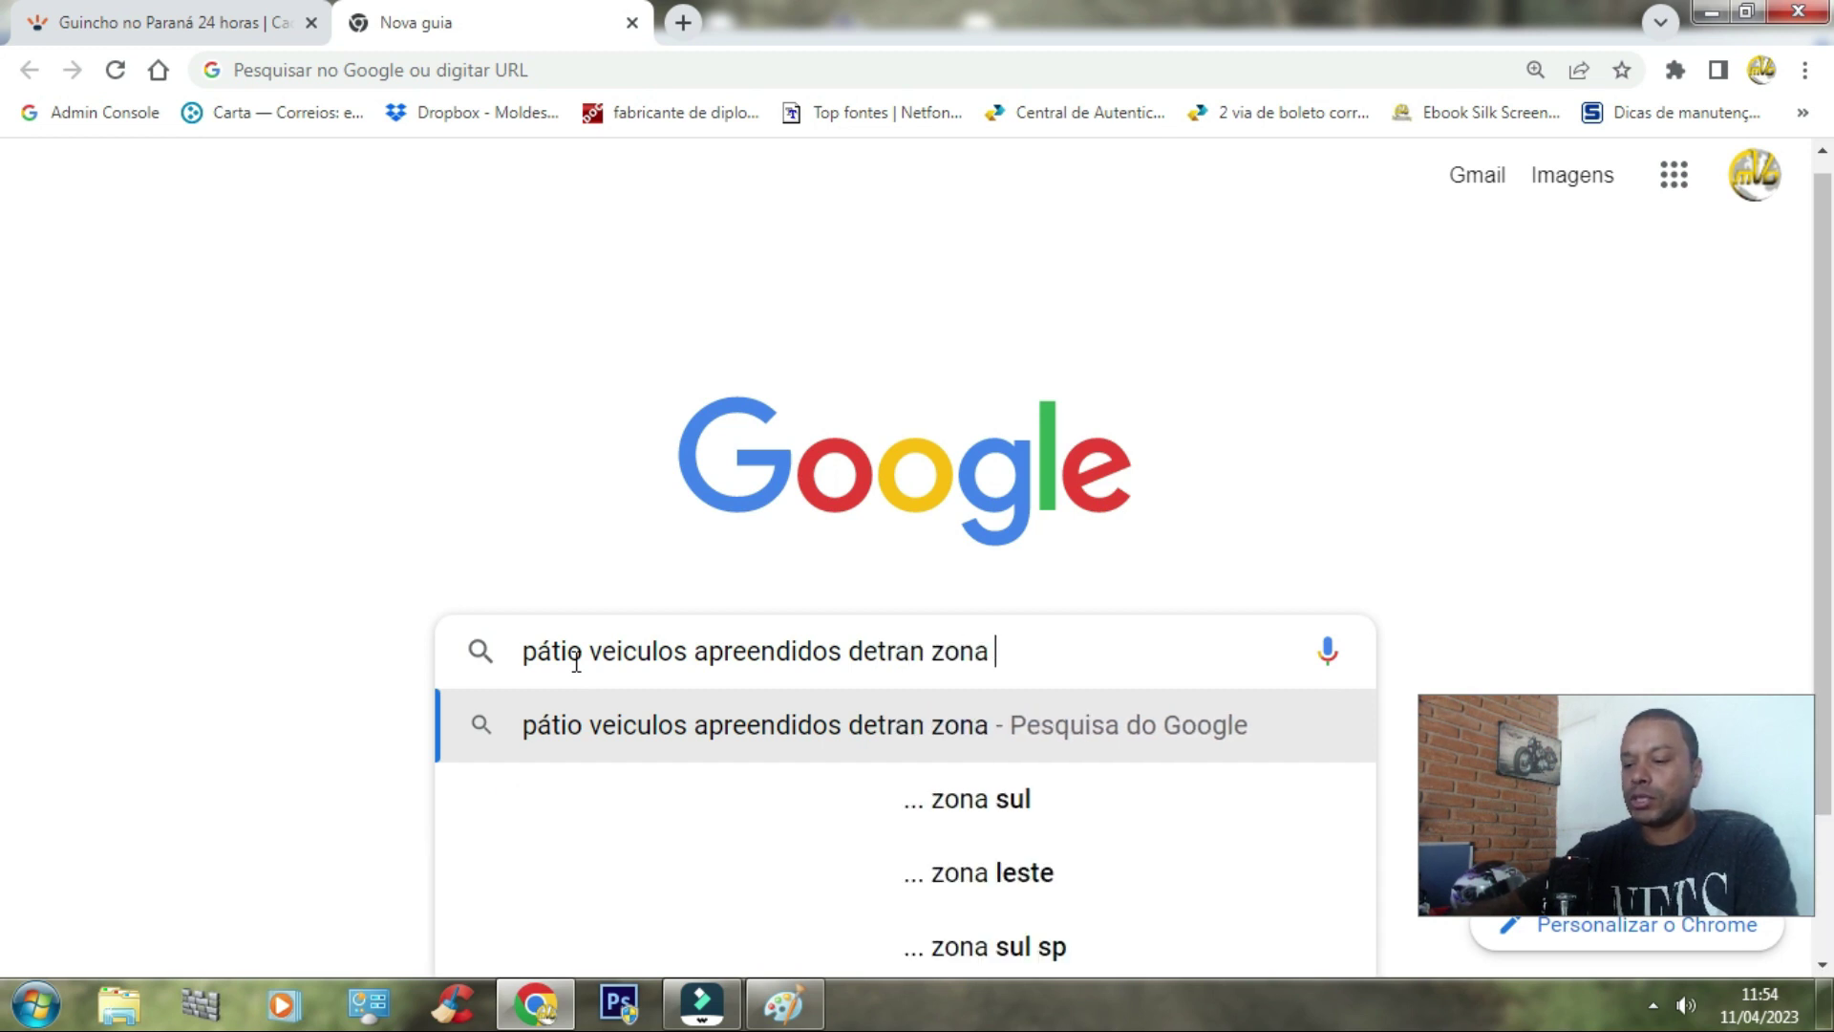
{"action": "type", "text": "norte"}
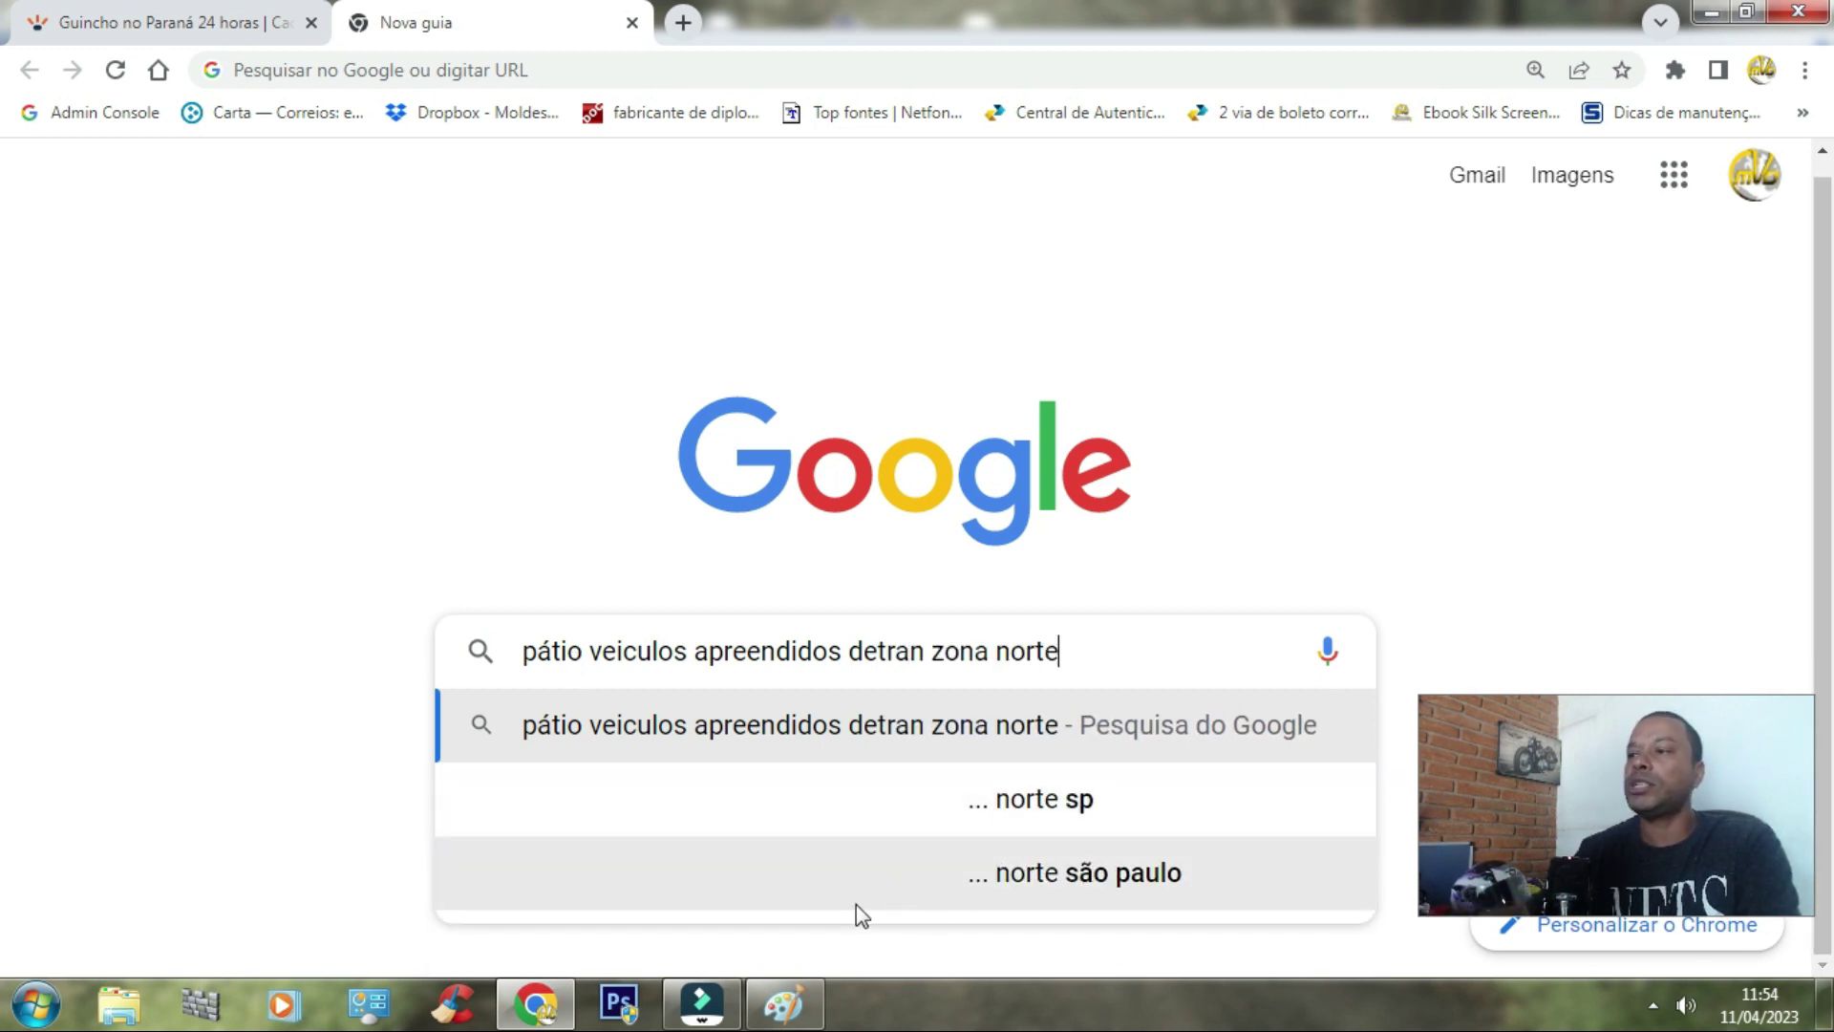
{"action": "left_click", "coordinate": [1009, 806]}
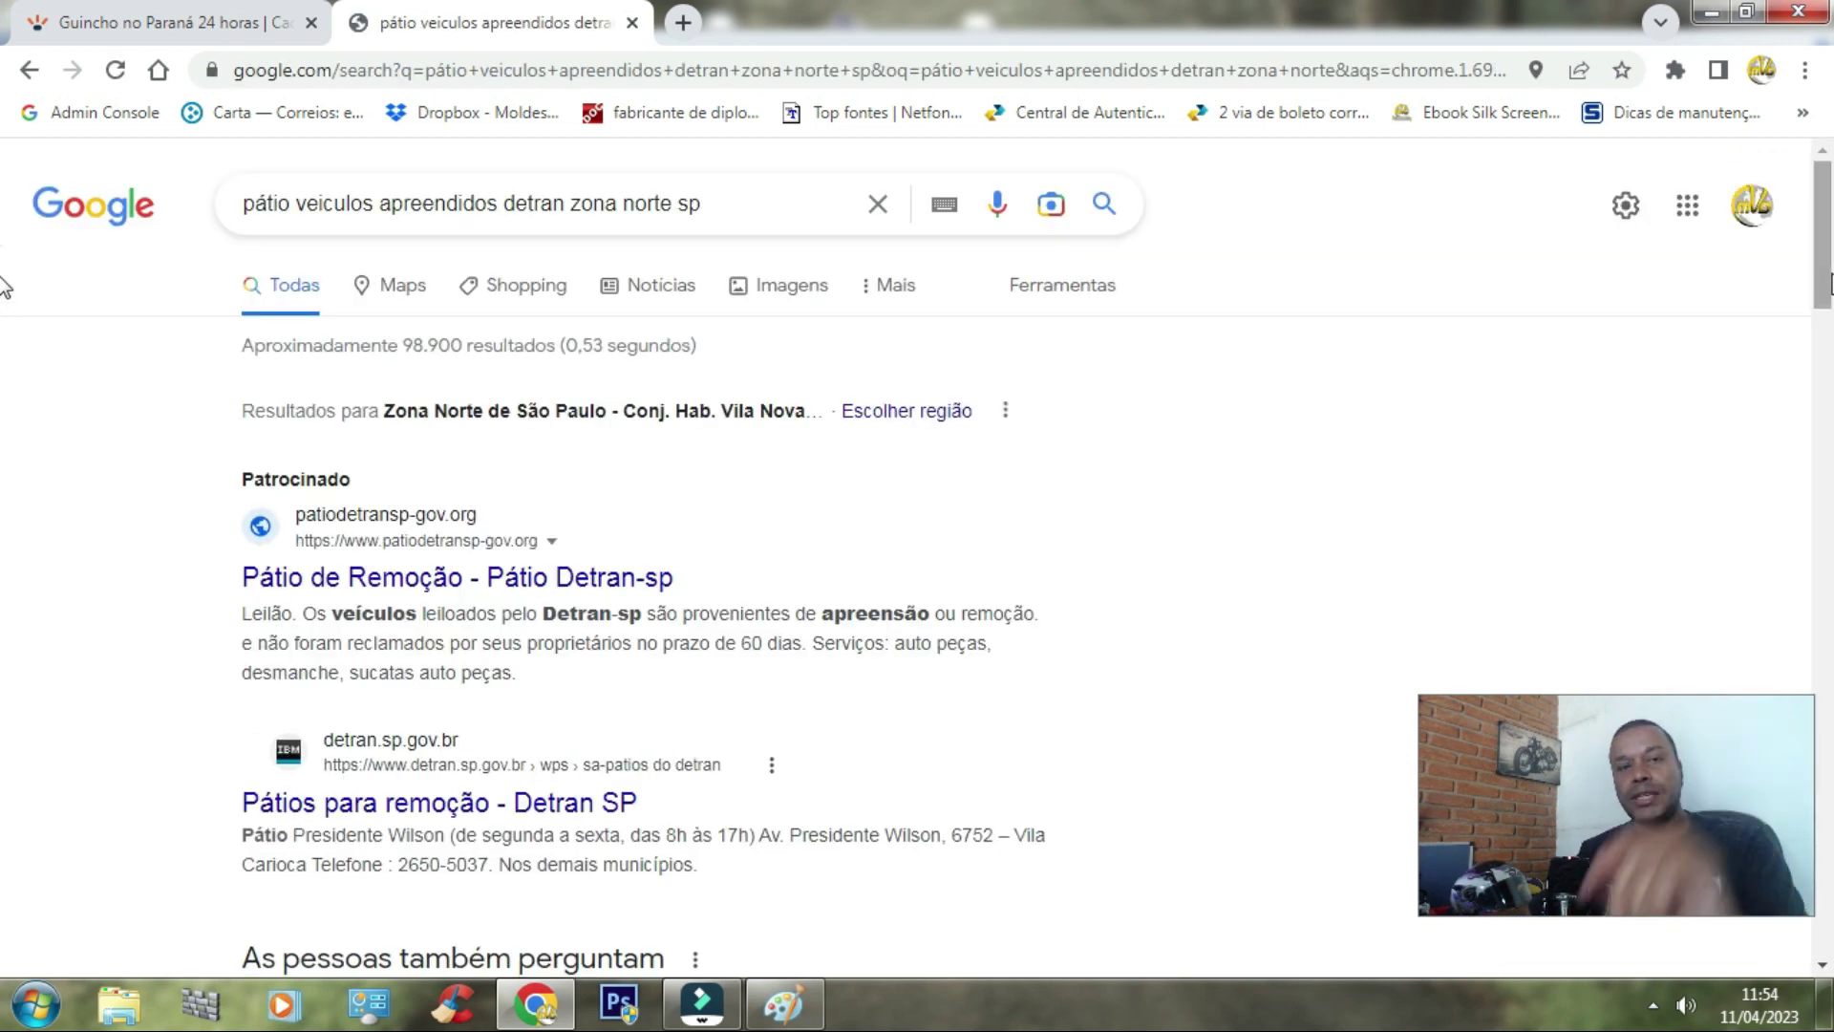
Step: Scroll the results down to the Locais map listing impound lots A–C
{"action": "scroll", "coordinate": [3, 296], "scroll_direction": "down", "scroll_amount": 1}
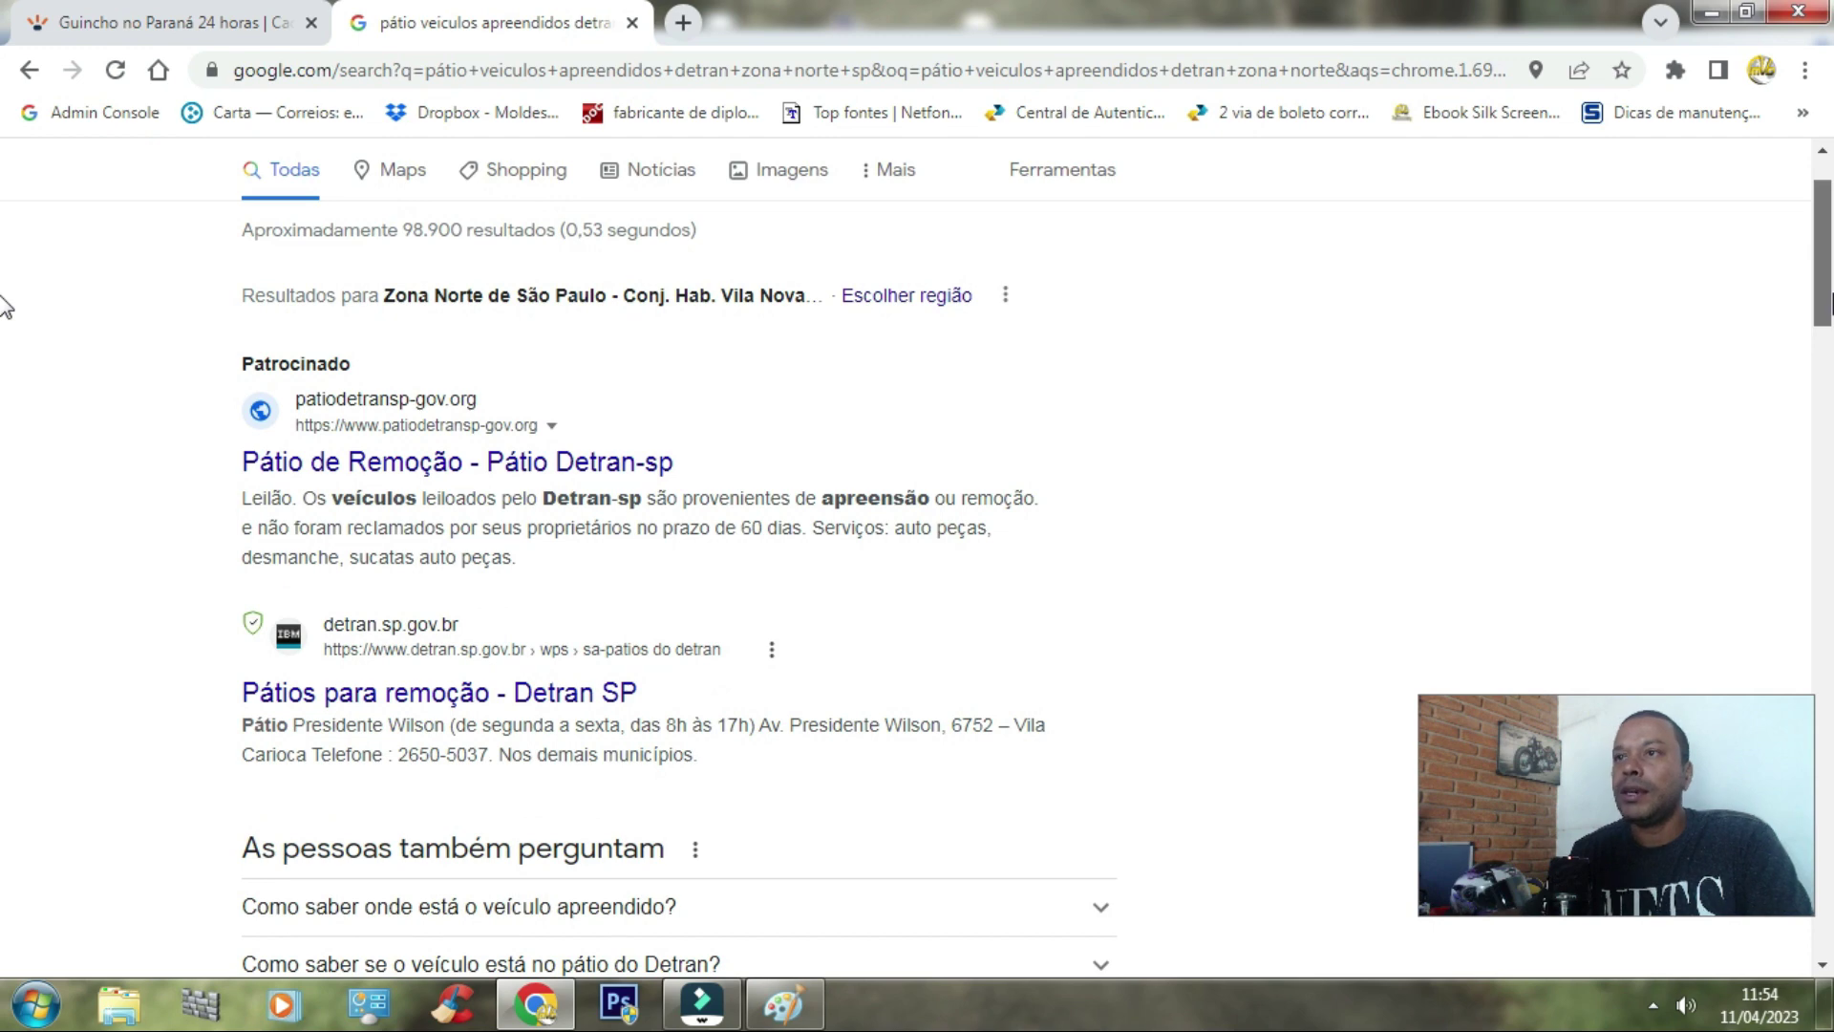
{"action": "scroll", "coordinate": [4, 306], "scroll_direction": "down", "scroll_amount": 7}
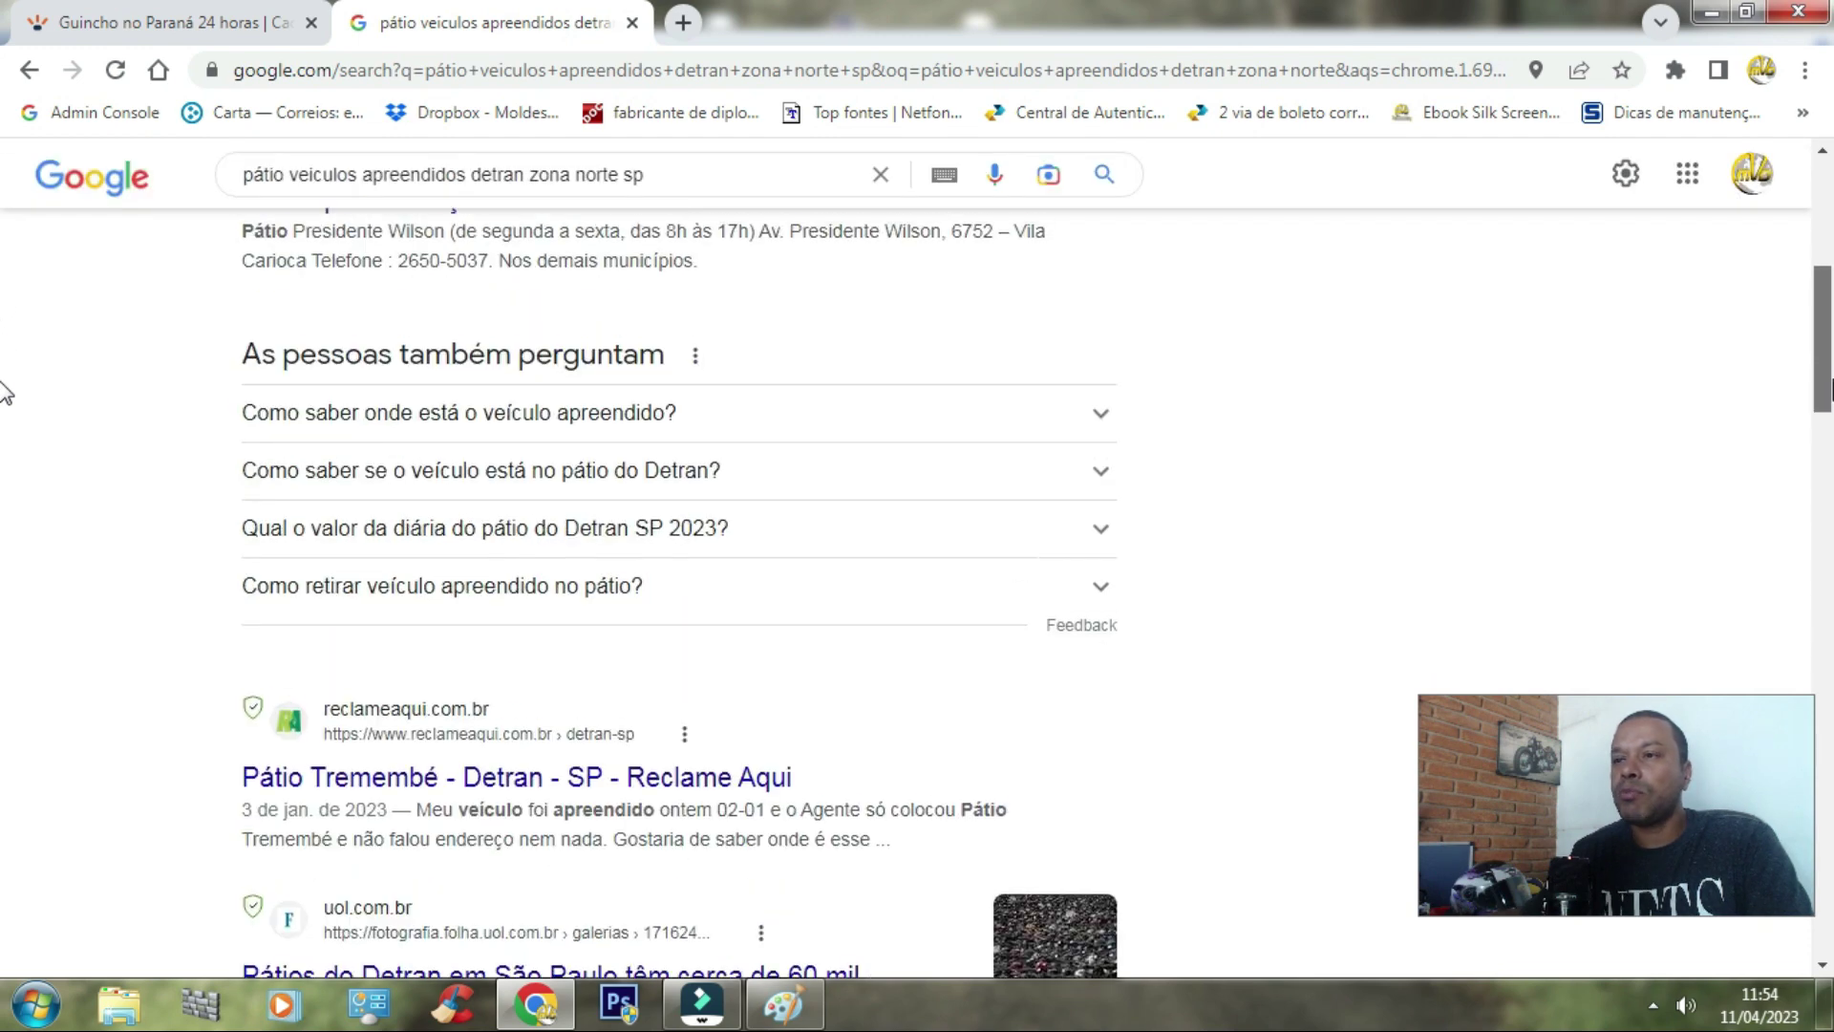
{"action": "scroll", "coordinate": [6, 592], "scroll_direction": "down", "scroll_amount": 10}
{"action": "scroll", "coordinate": [4, 587], "scroll_direction": "up", "scroll_amount": 5}
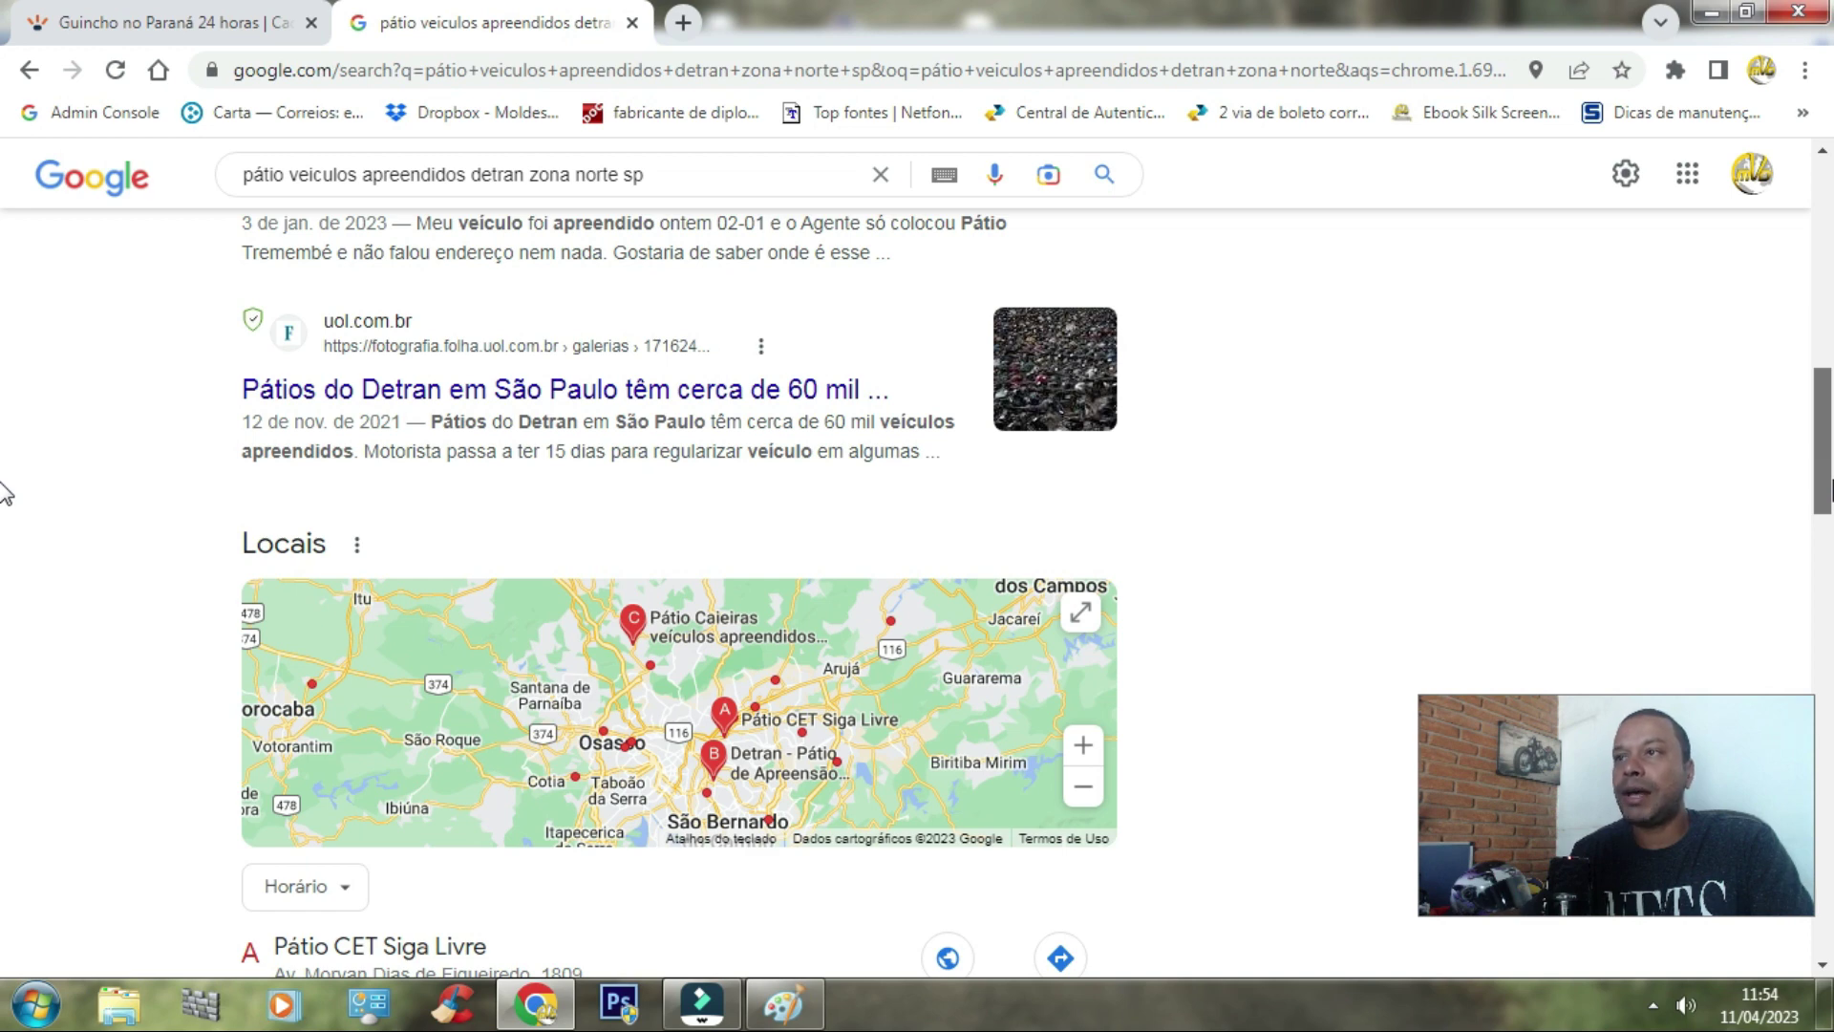
{"action": "scroll", "coordinate": [4, 492], "scroll_direction": "up", "scroll_amount": 3}
{"action": "scroll", "coordinate": [4, 447], "scroll_direction": "up", "scroll_amount": 3}
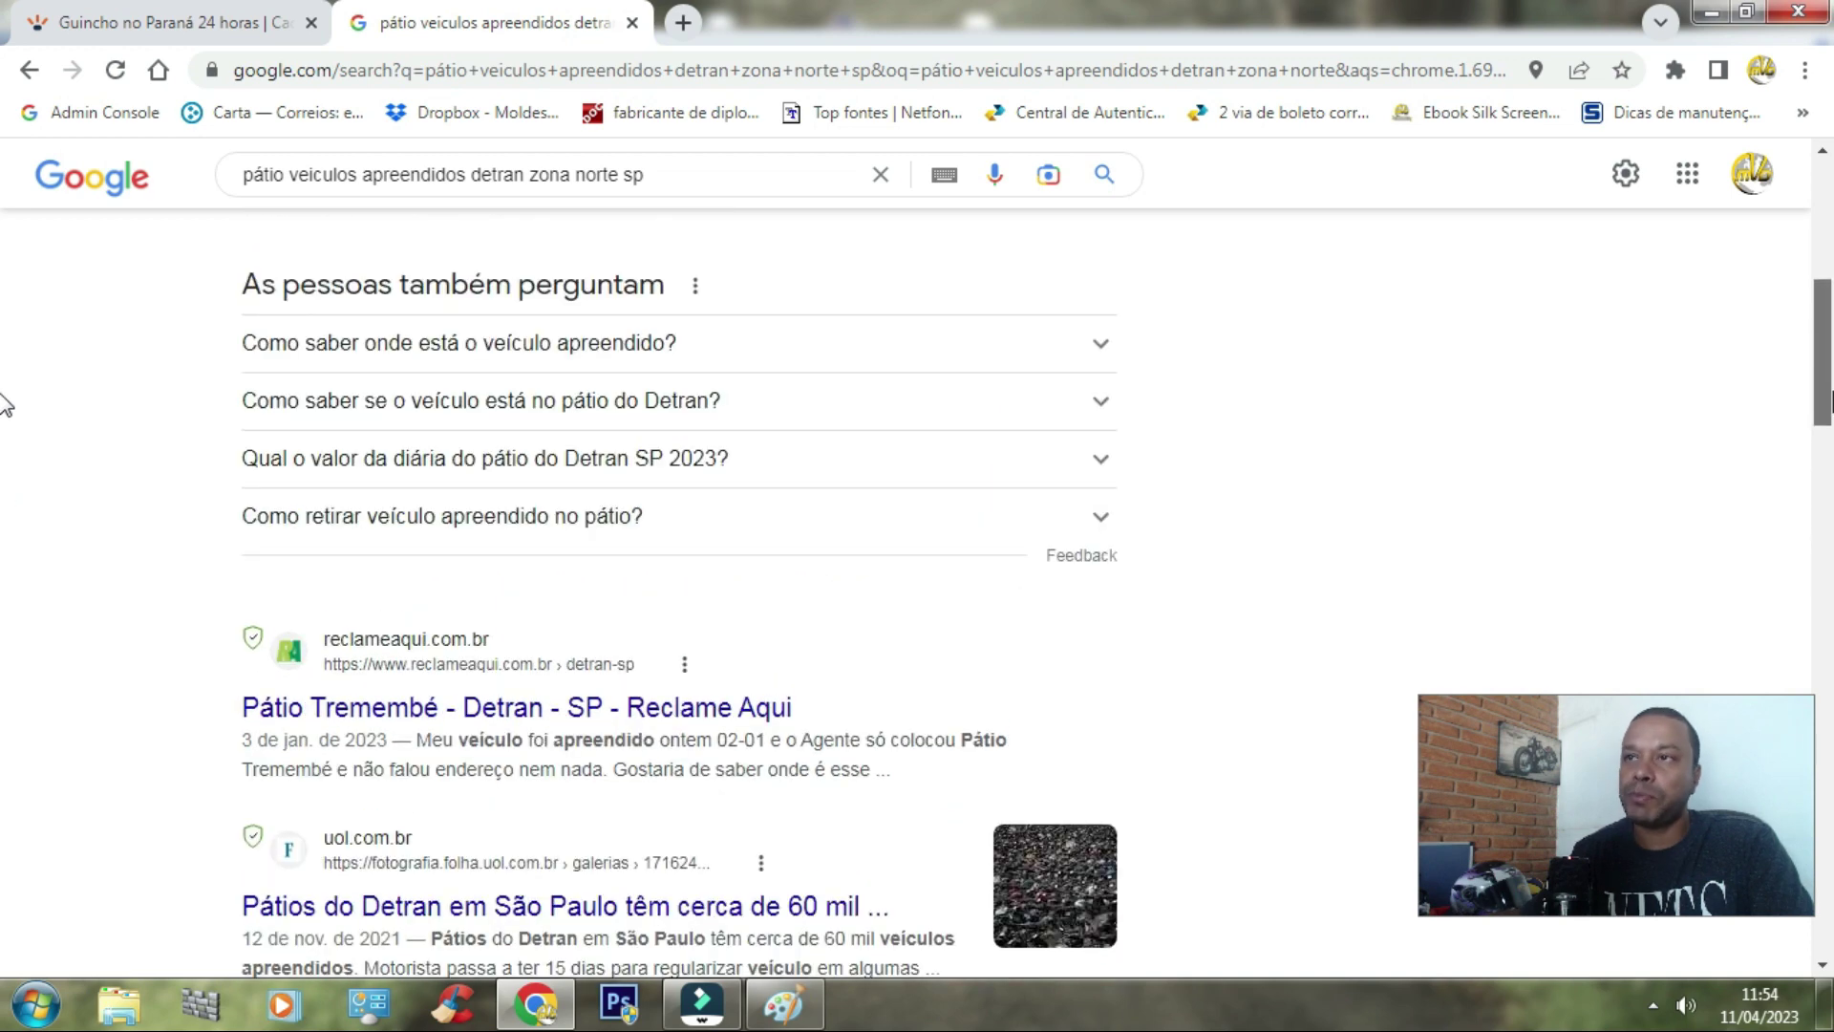
{"action": "scroll", "coordinate": [4, 396], "scroll_direction": "up", "scroll_amount": 4}
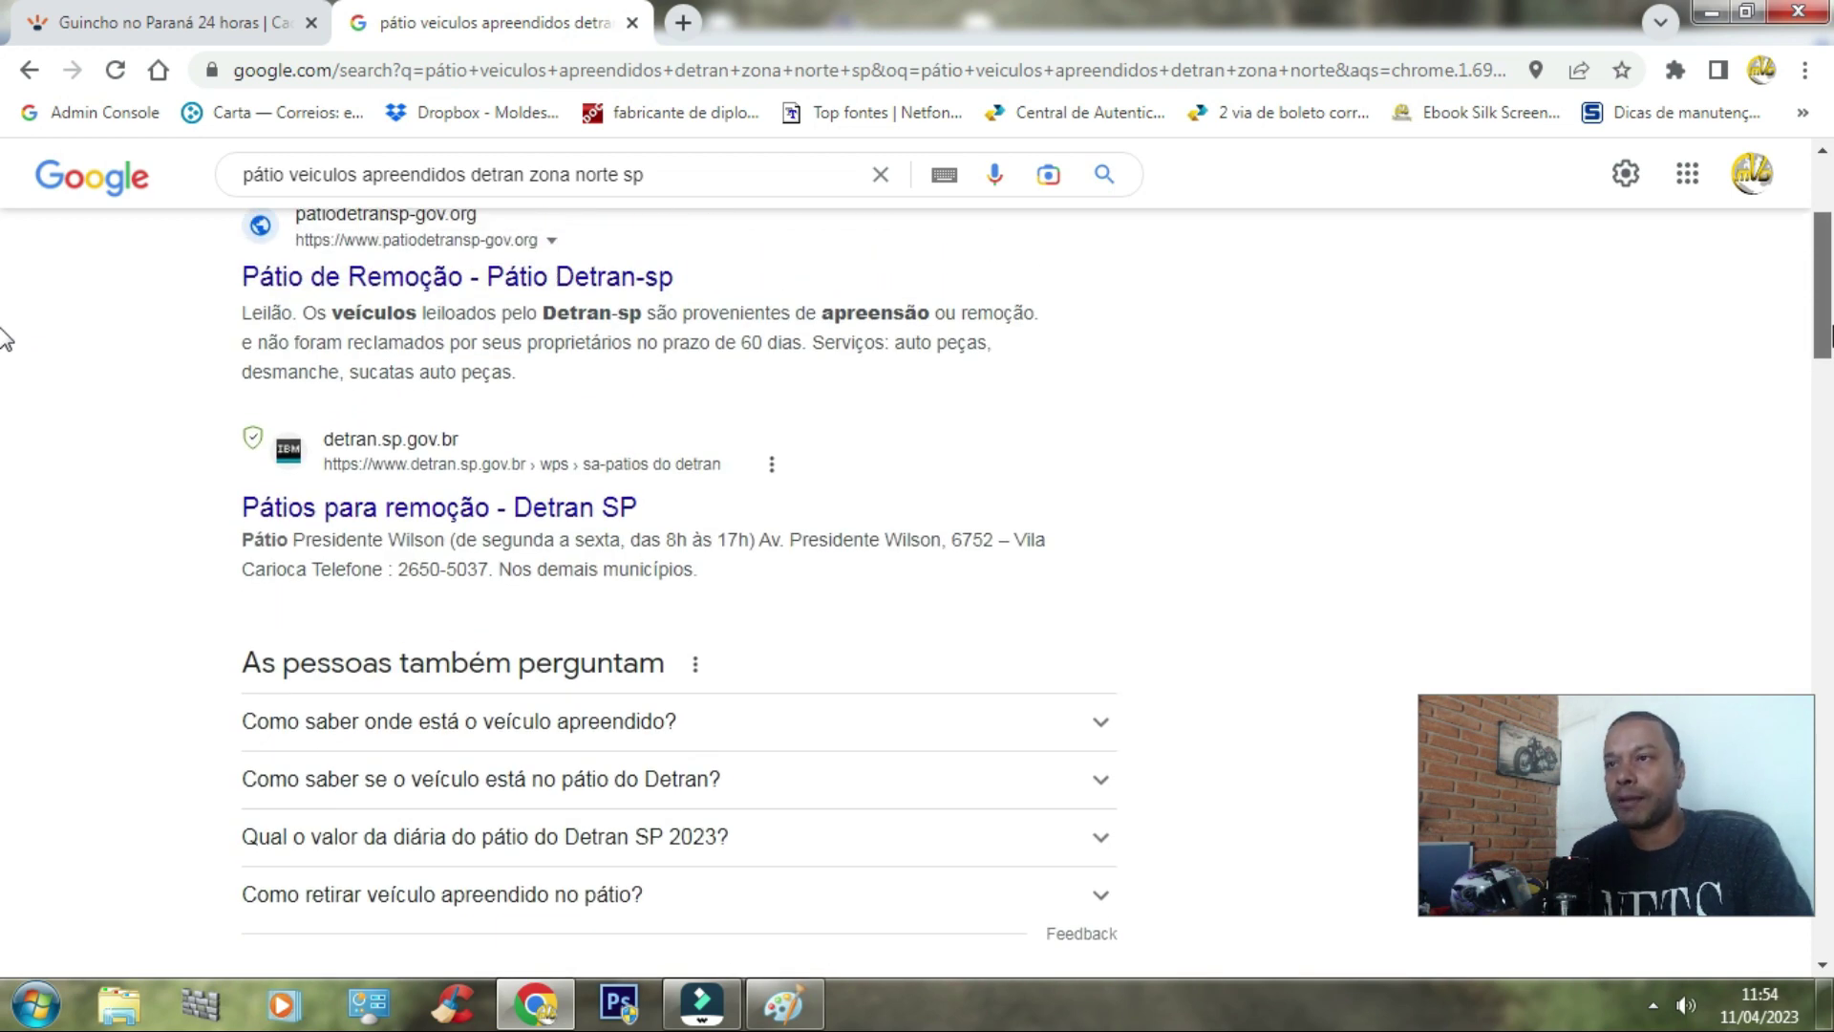
{"action": "scroll", "coordinate": [4, 471], "scroll_direction": "down", "scroll_amount": 10}
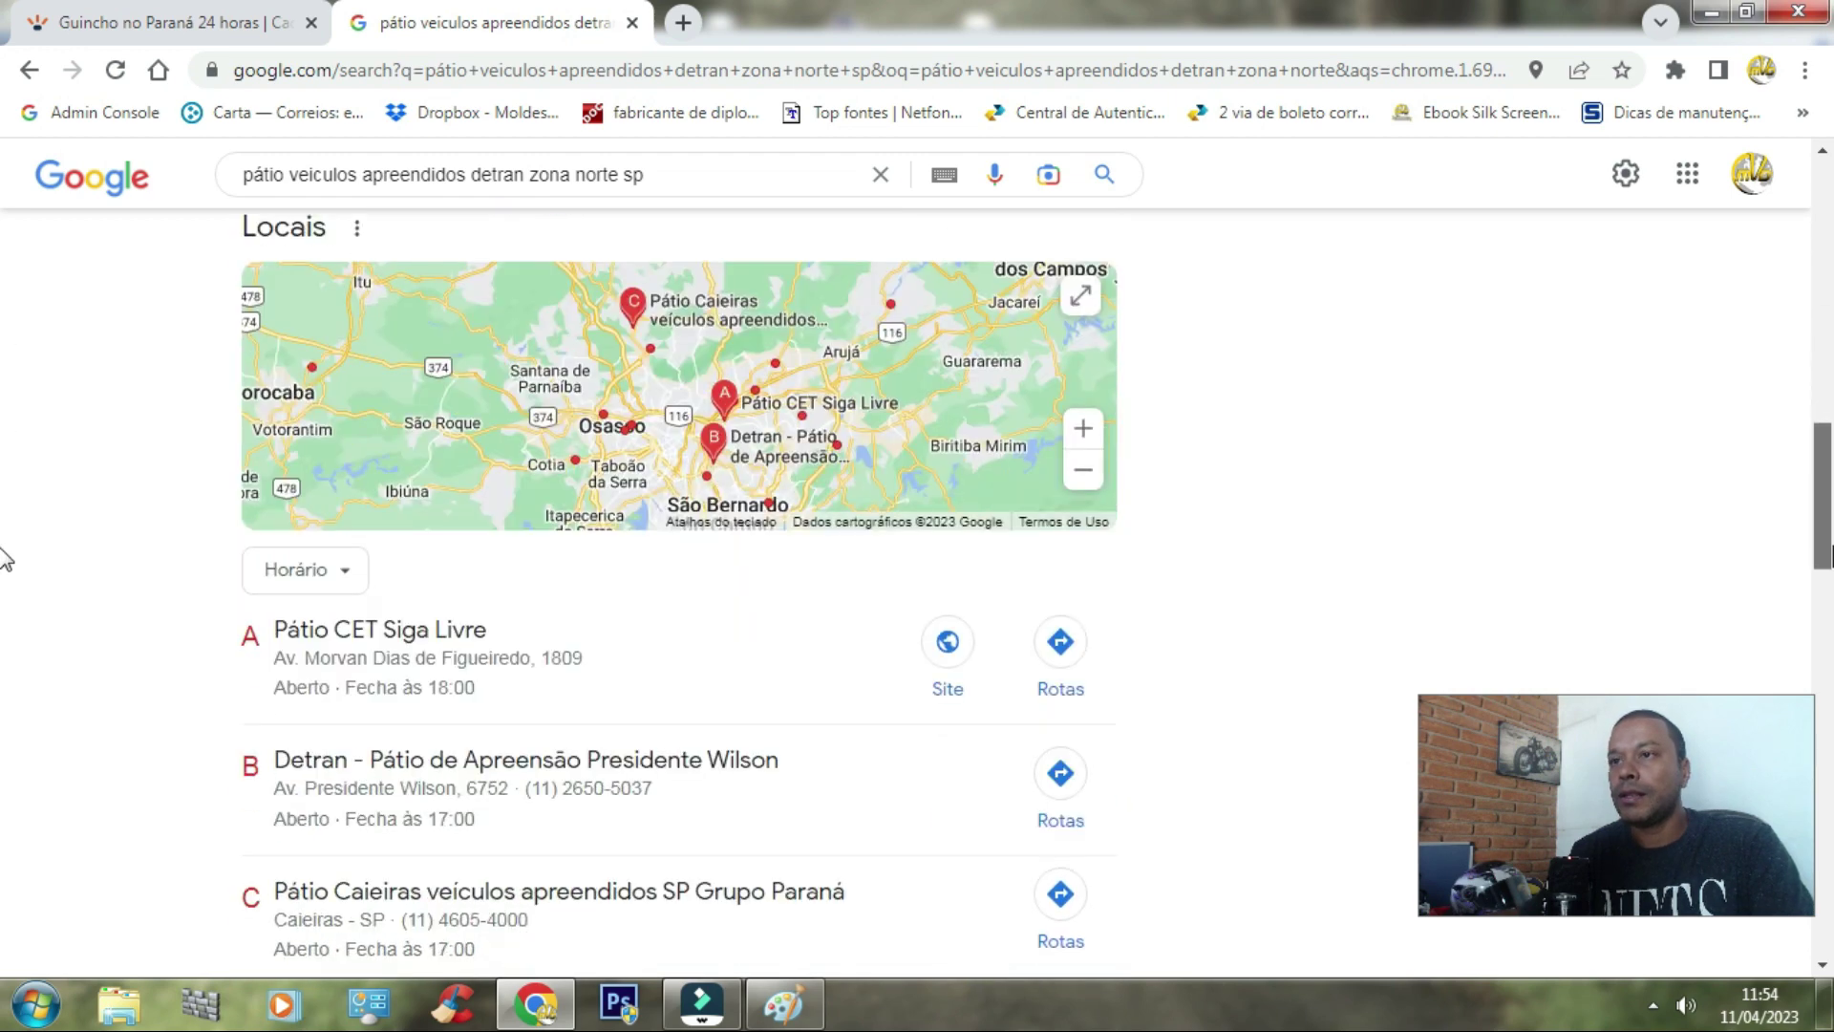
{"action": "scroll", "coordinate": [4, 558], "scroll_direction": "down", "scroll_amount": 2}
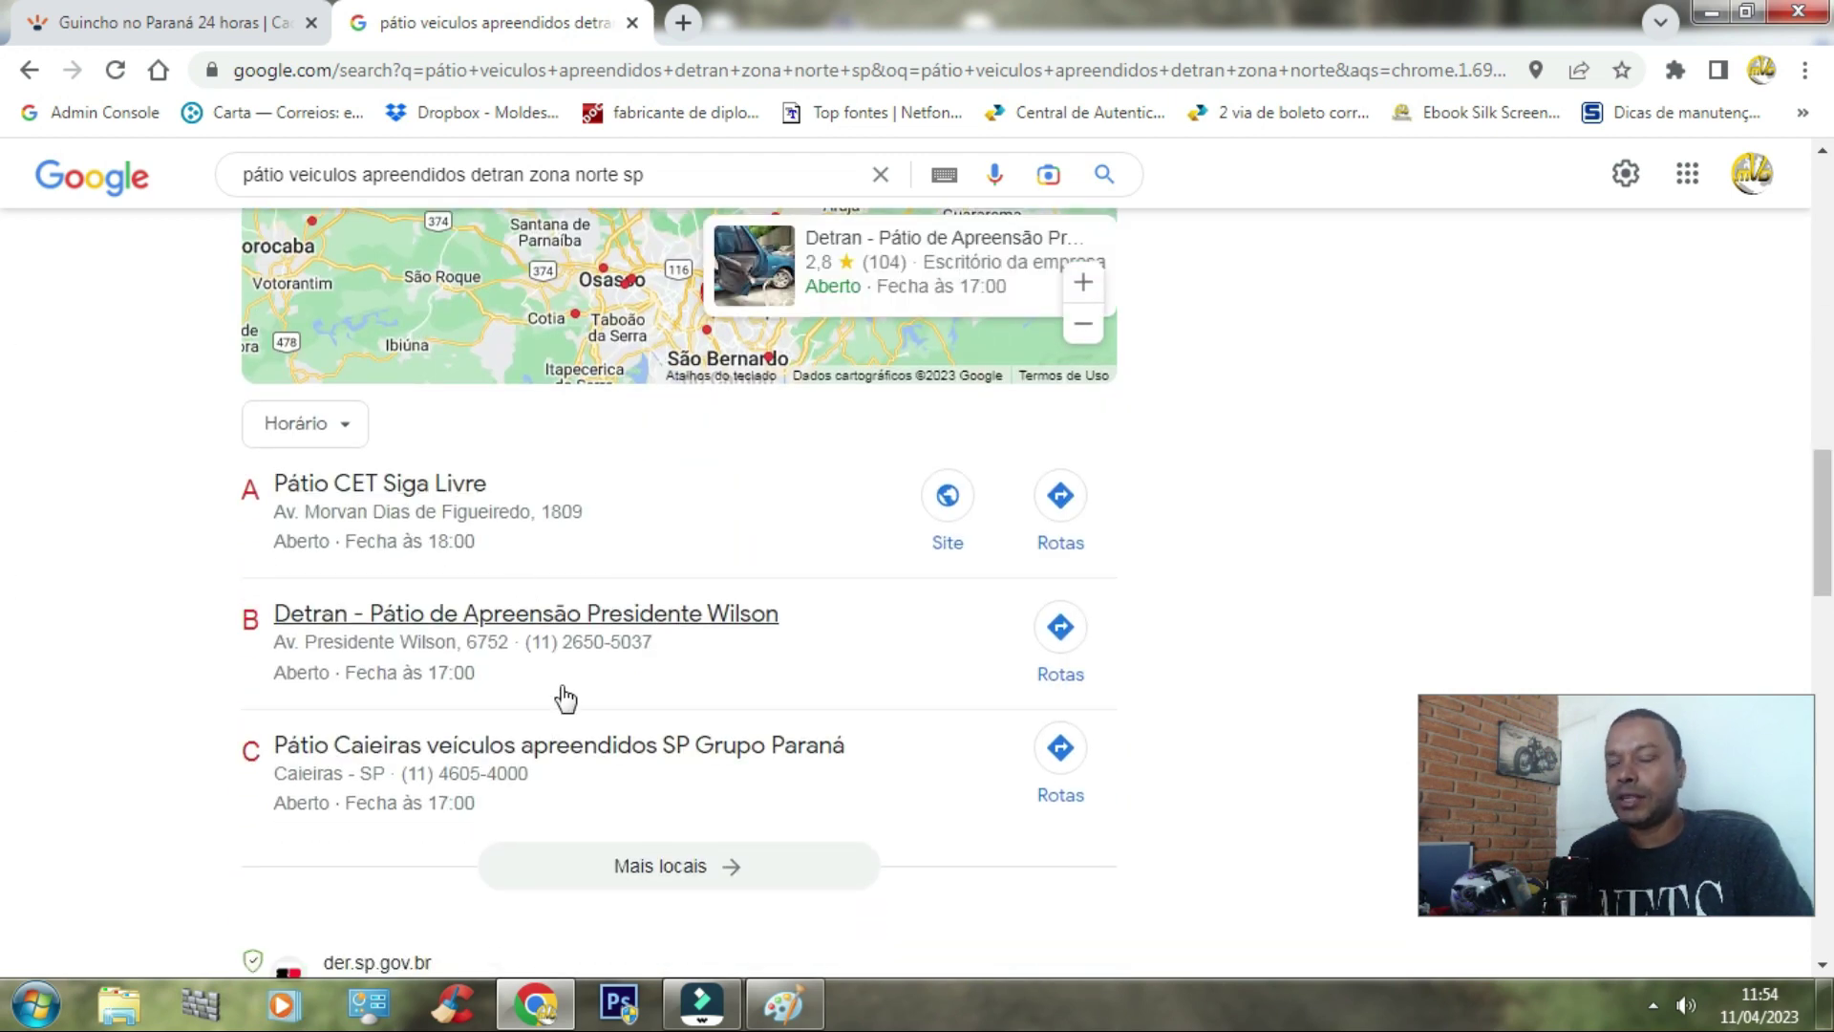
Step: Open the Detran Presidente Wilson lot and view its reviews: 2,8 stars from 104 comments
{"action": "left_click", "coordinate": [540, 616]}
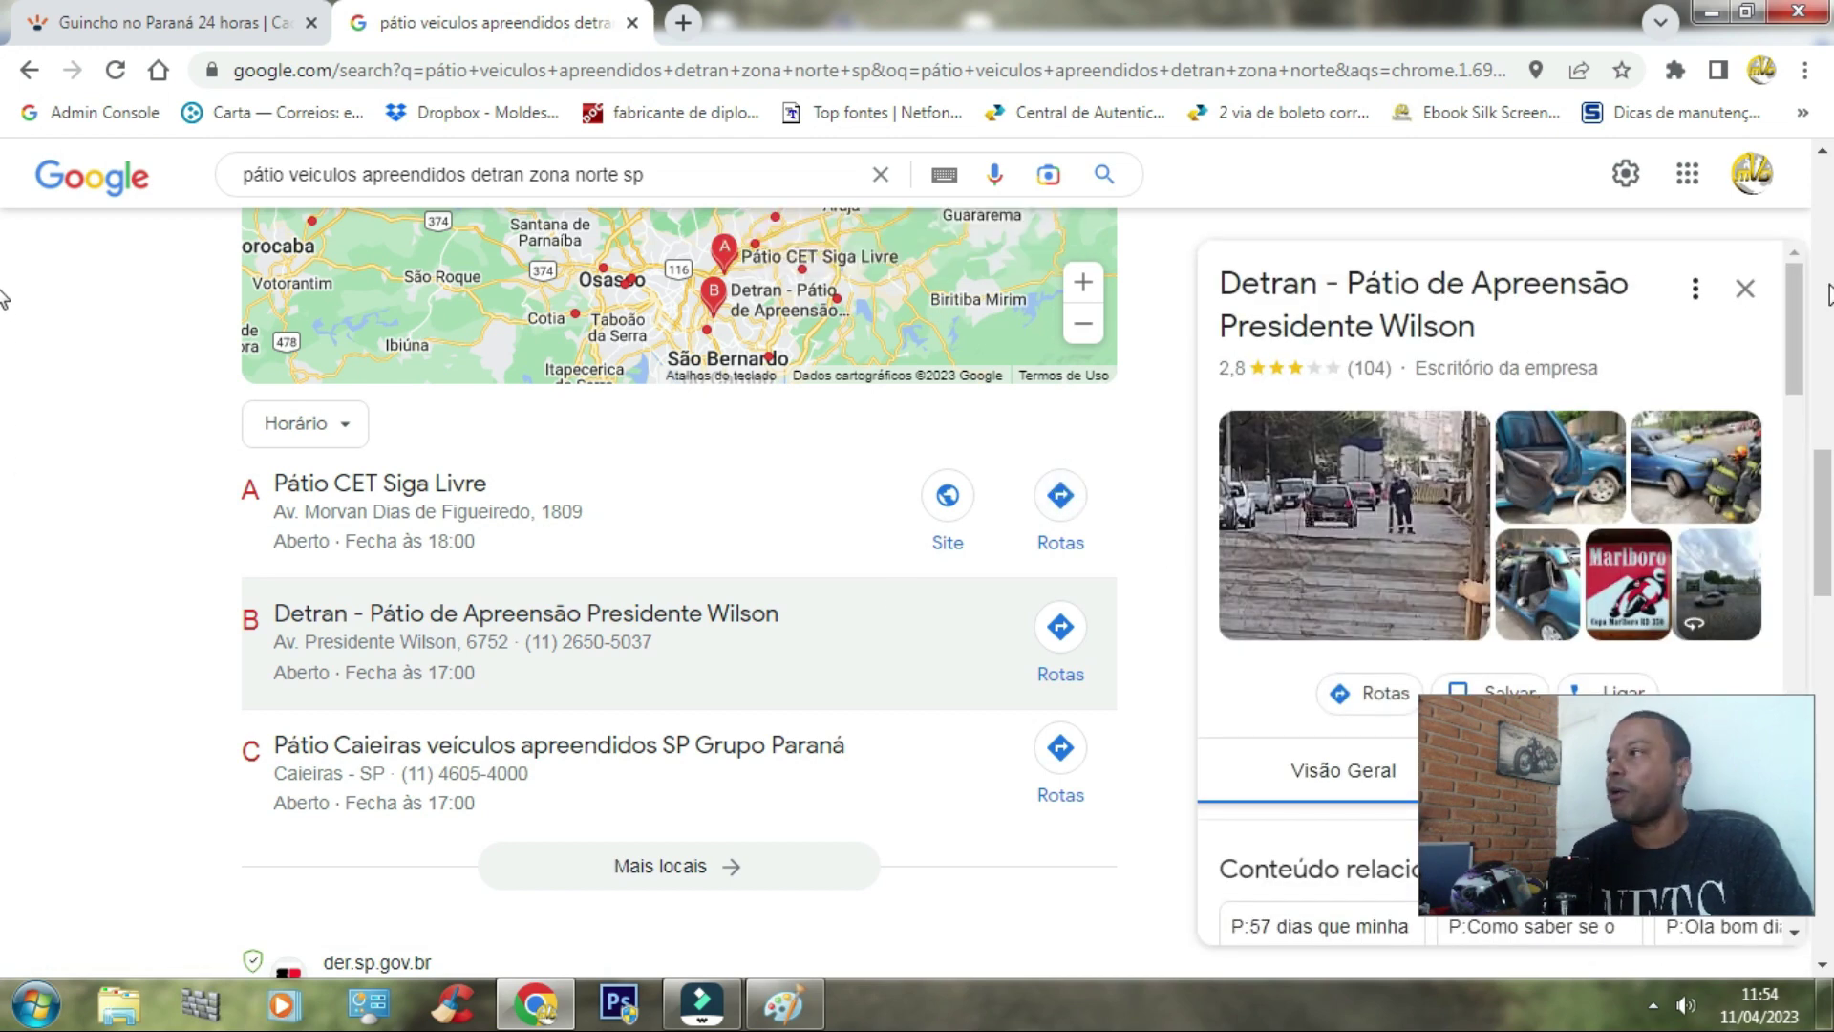
{"action": "scroll", "coordinate": [1822, 306], "scroll_direction": "down", "scroll_amount": 2}
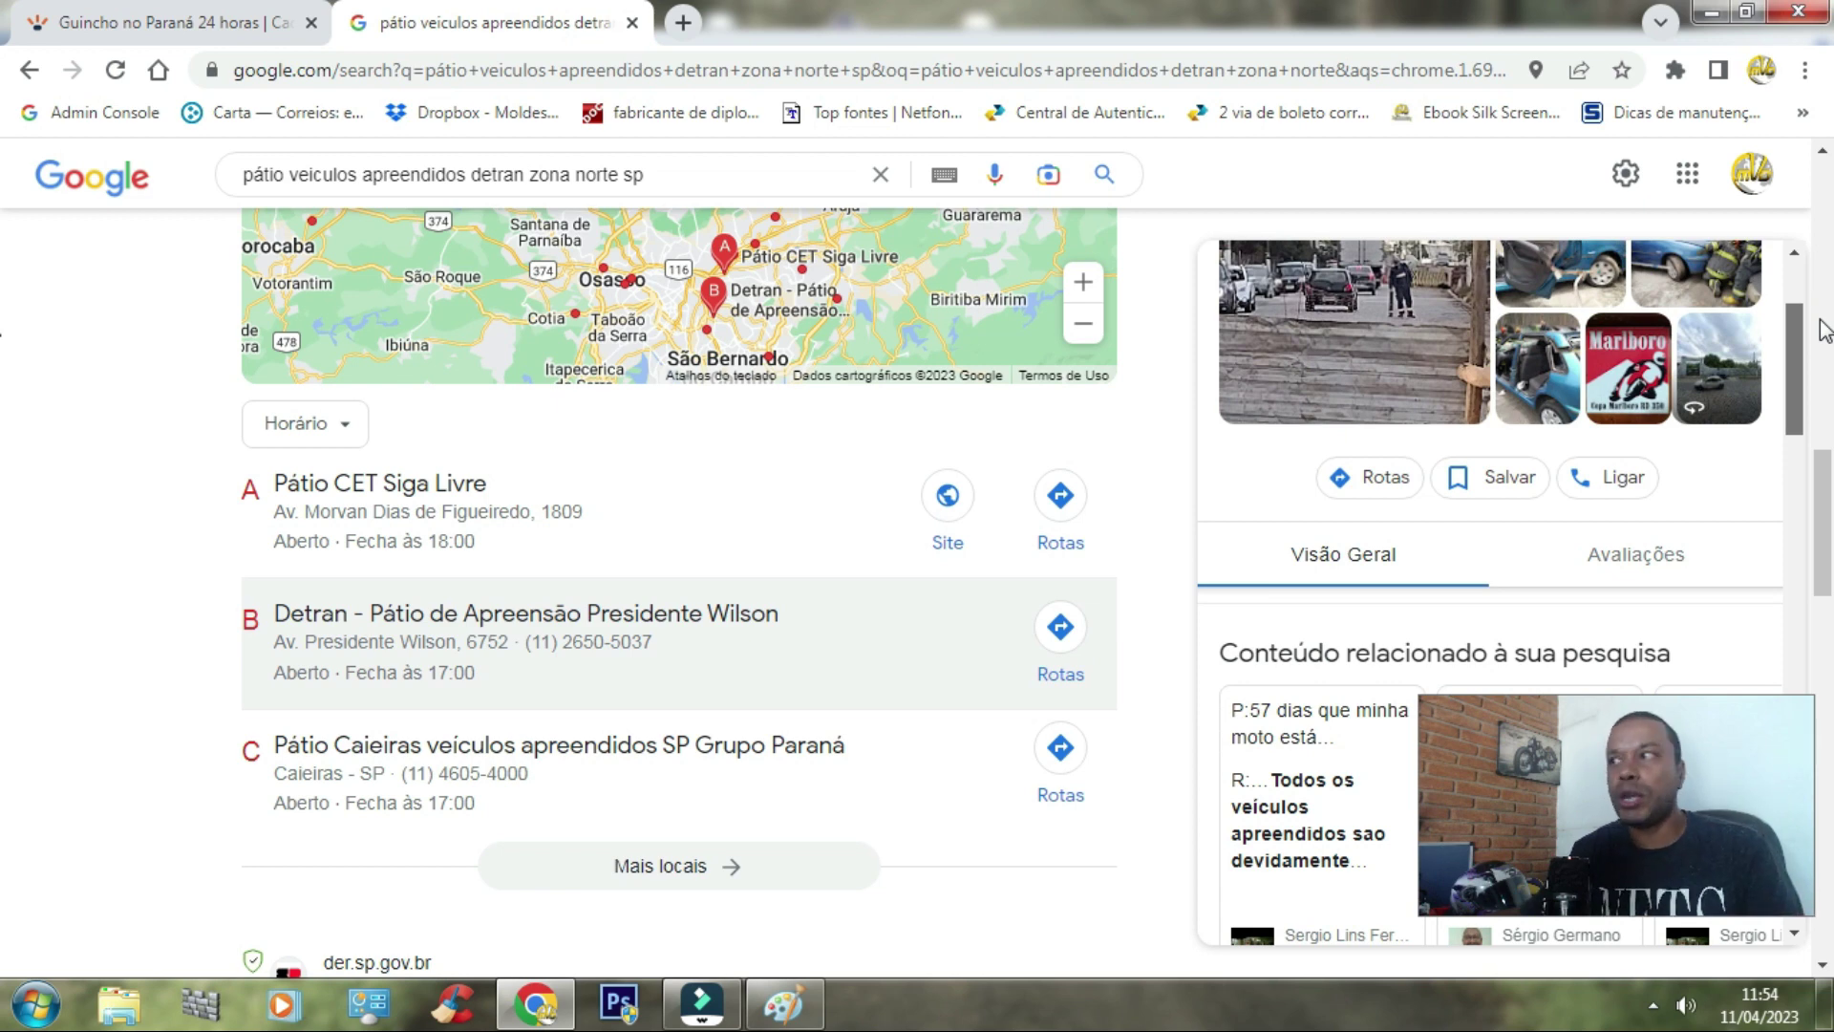
{"action": "left_click_drag", "start_coordinate": [1811, 460], "coordinate": [1811, 489]}
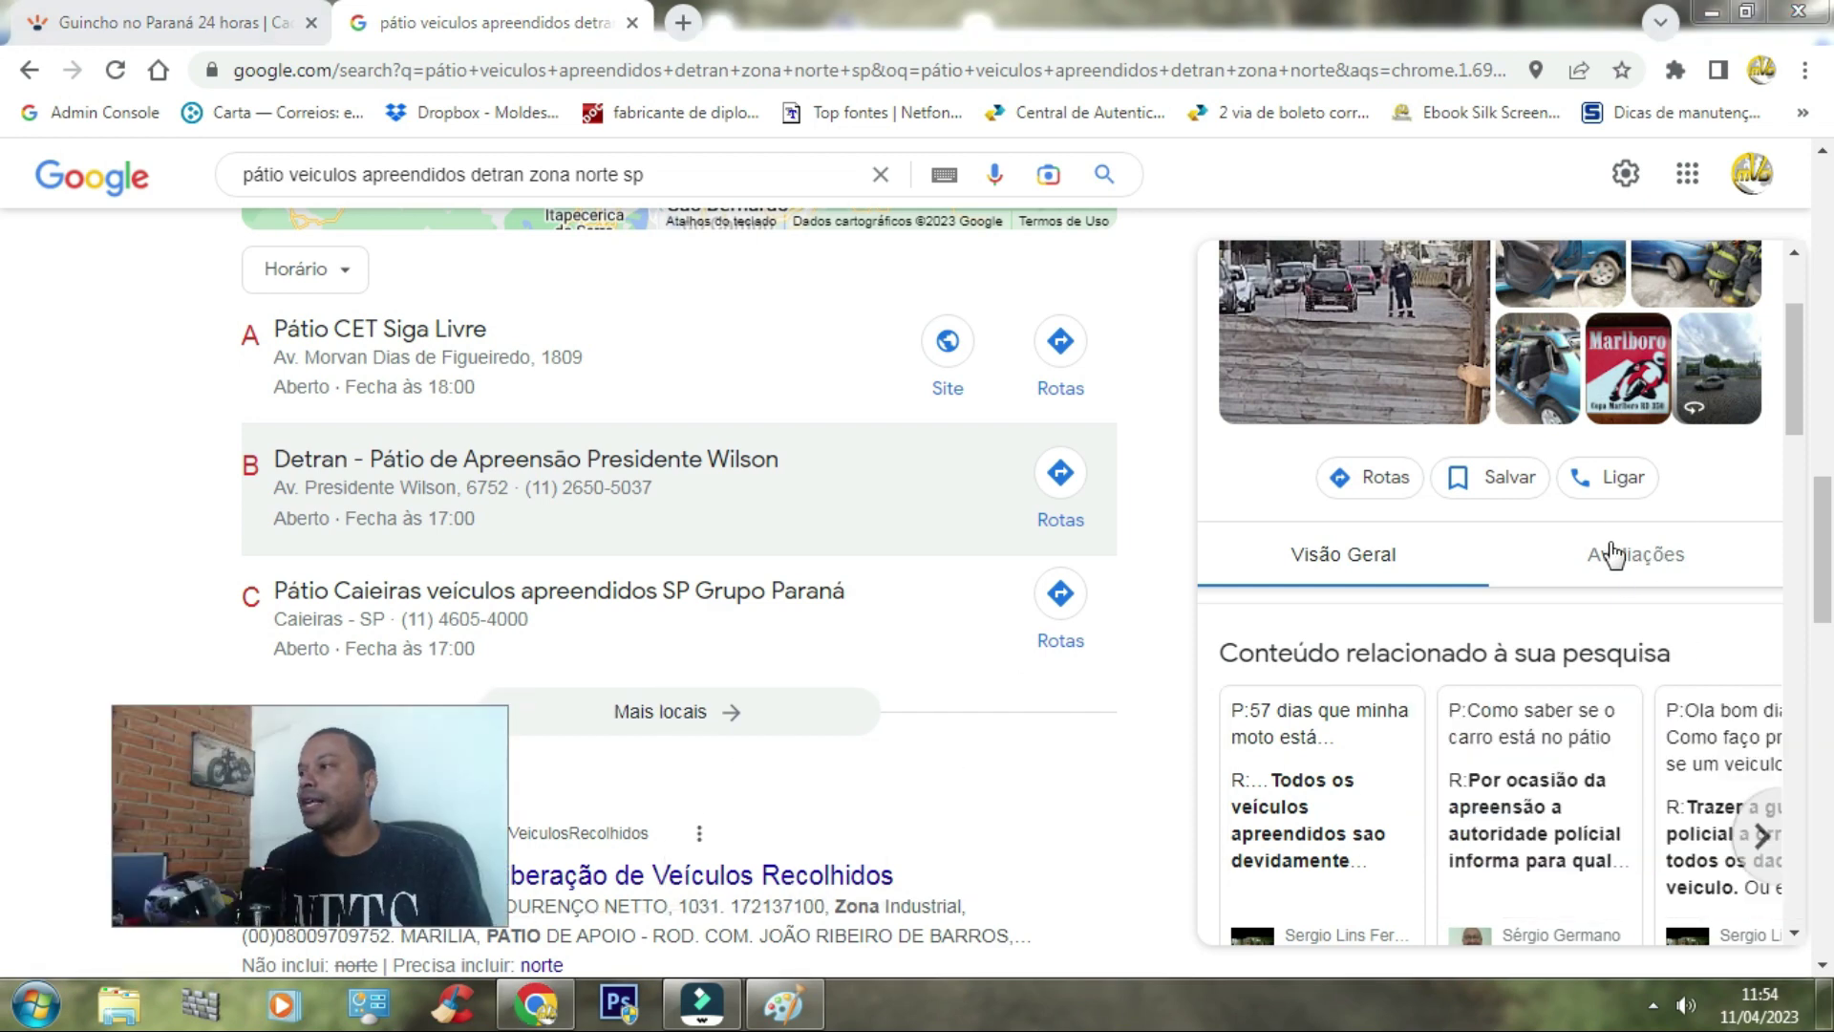
{"action": "left_click", "coordinate": [1611, 552]}
{"action": "left_click_drag", "start_coordinate": [1794, 442], "coordinate": [1811, 468]}
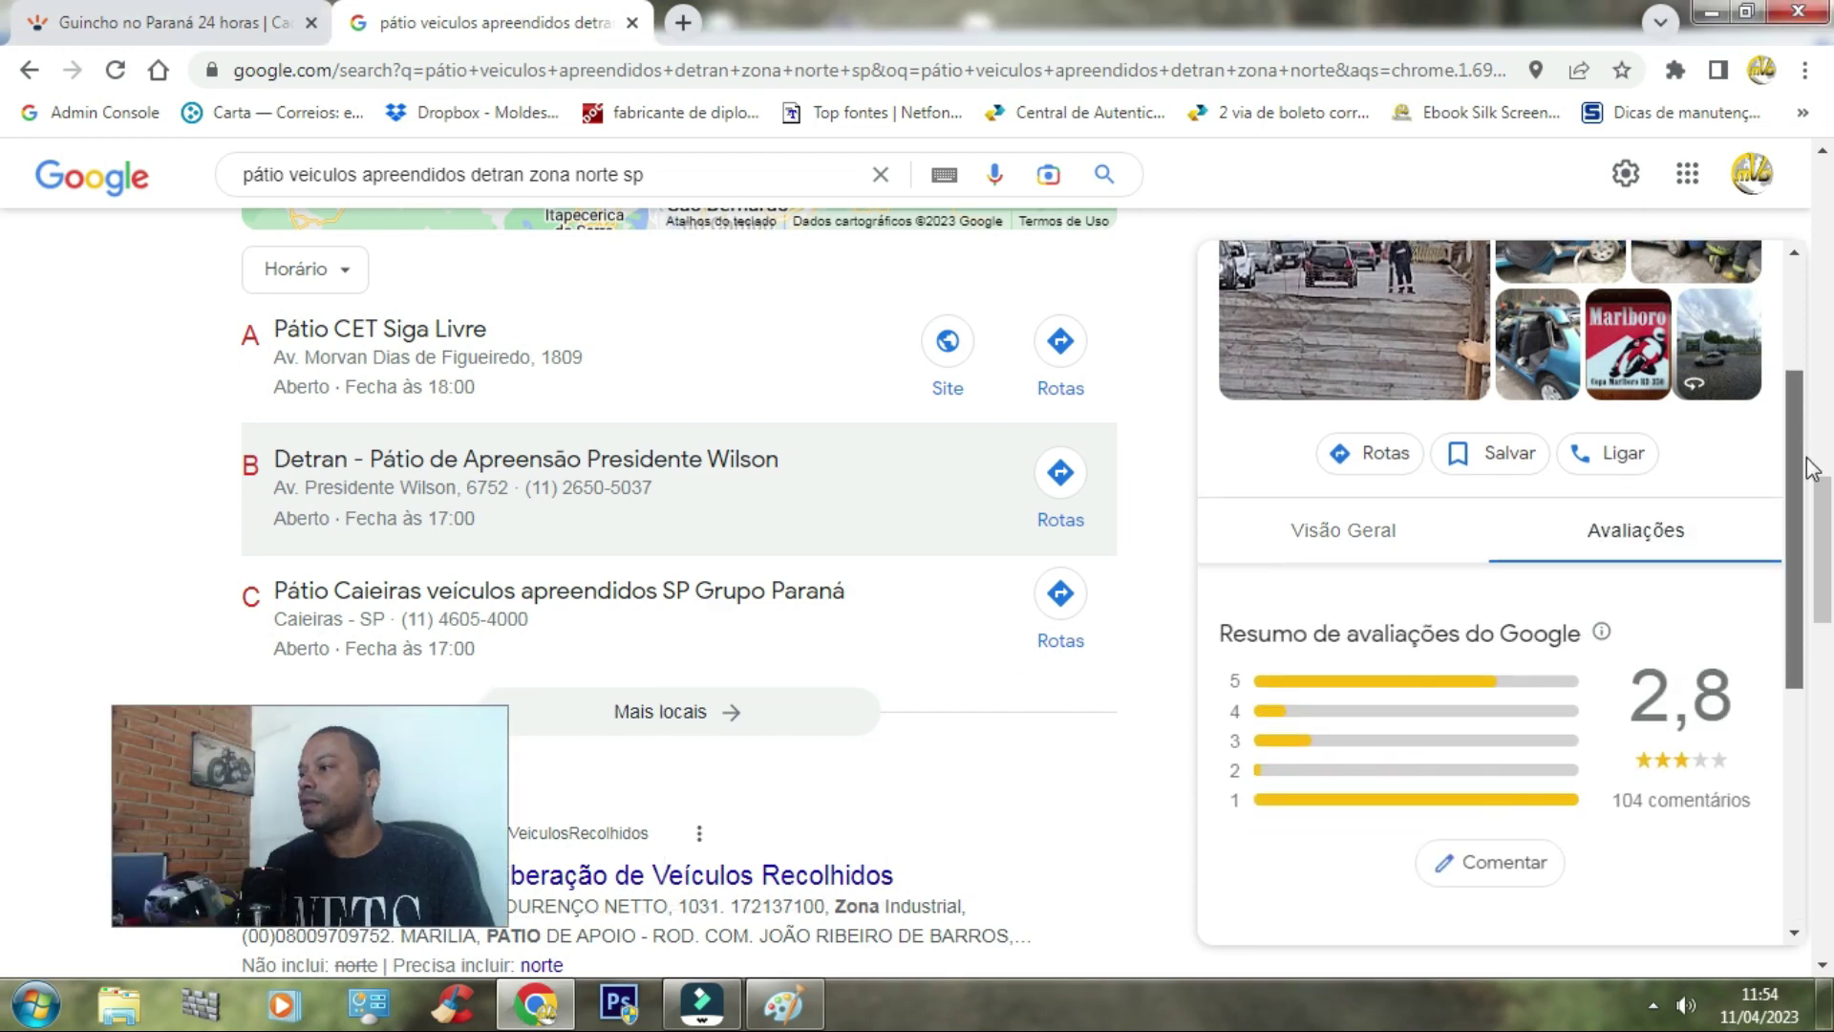
{"action": "scroll", "coordinate": [1528, 482], "scroll_direction": "down", "scroll_amount": 4}
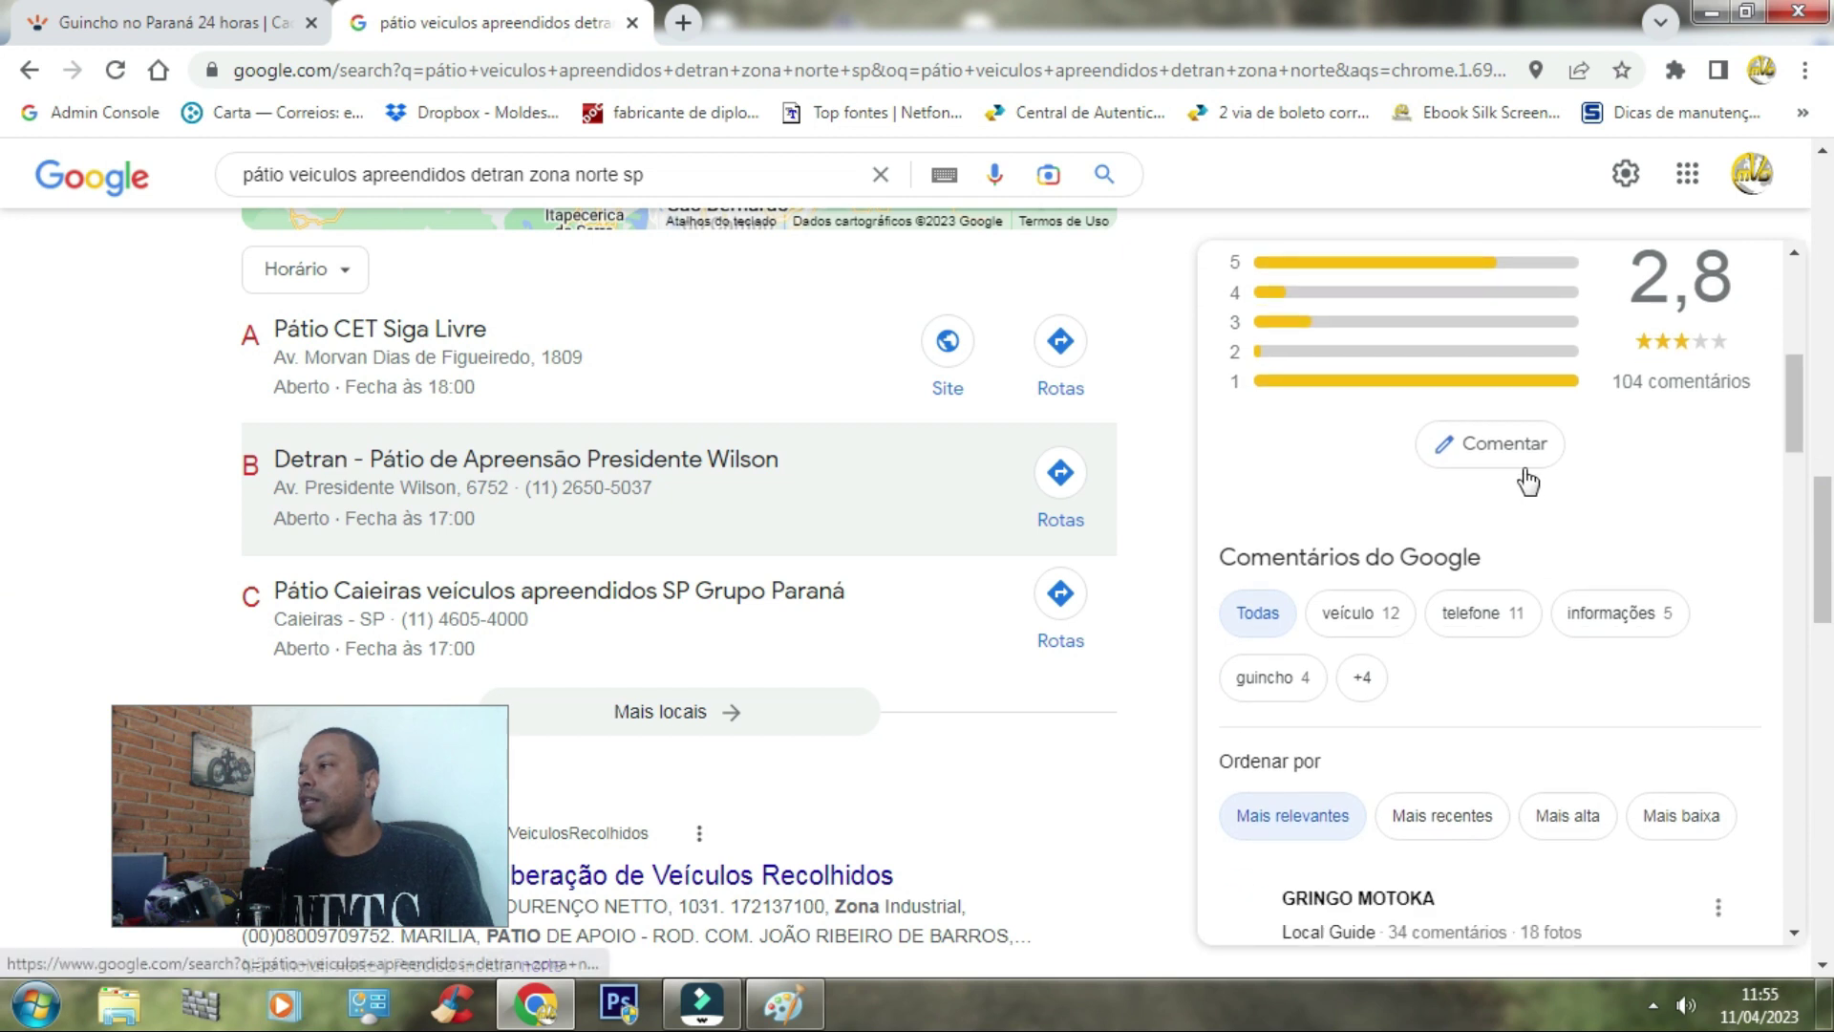
Step: Start a five-star review of the Presidente Wilson lot, then switch to the truck photo in Paint
{"action": "left_click", "coordinate": [1498, 446]}
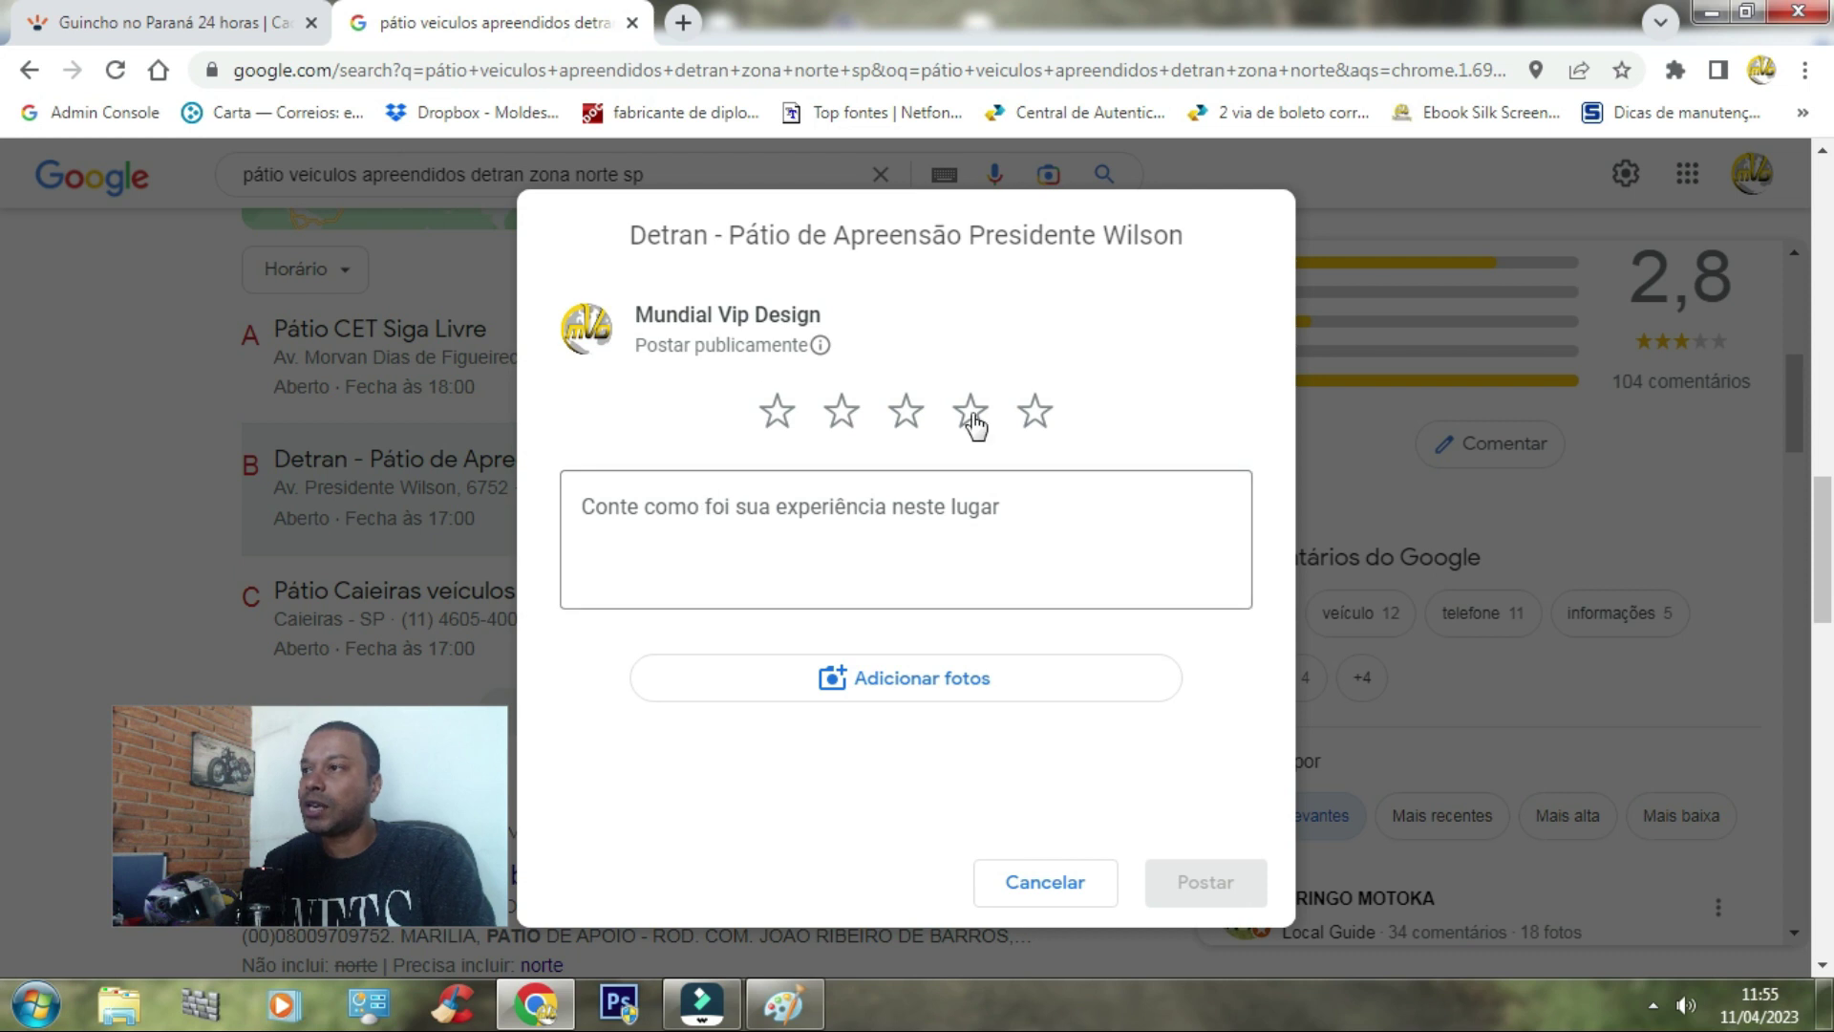
{"action": "left_click", "coordinate": [1034, 413]}
{"action": "left_click", "coordinate": [655, 538]}
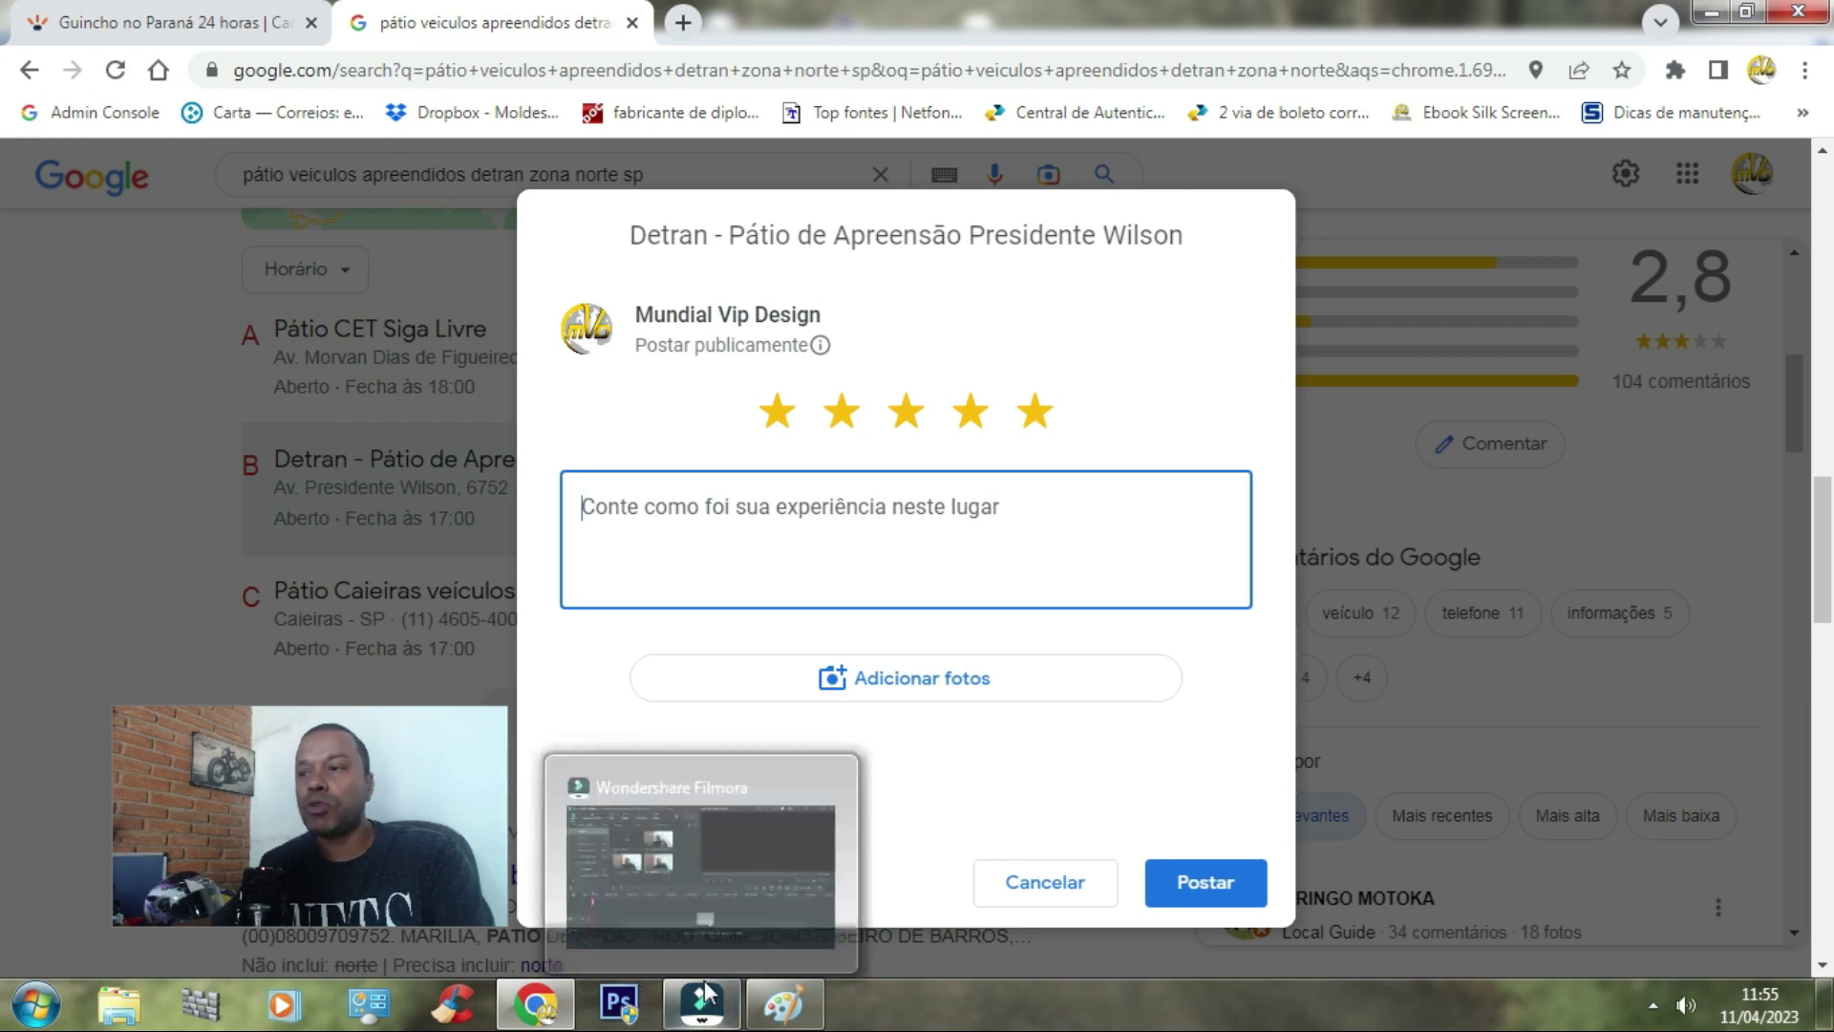
{"action": "mouse_move", "coordinate": [783, 1020]}
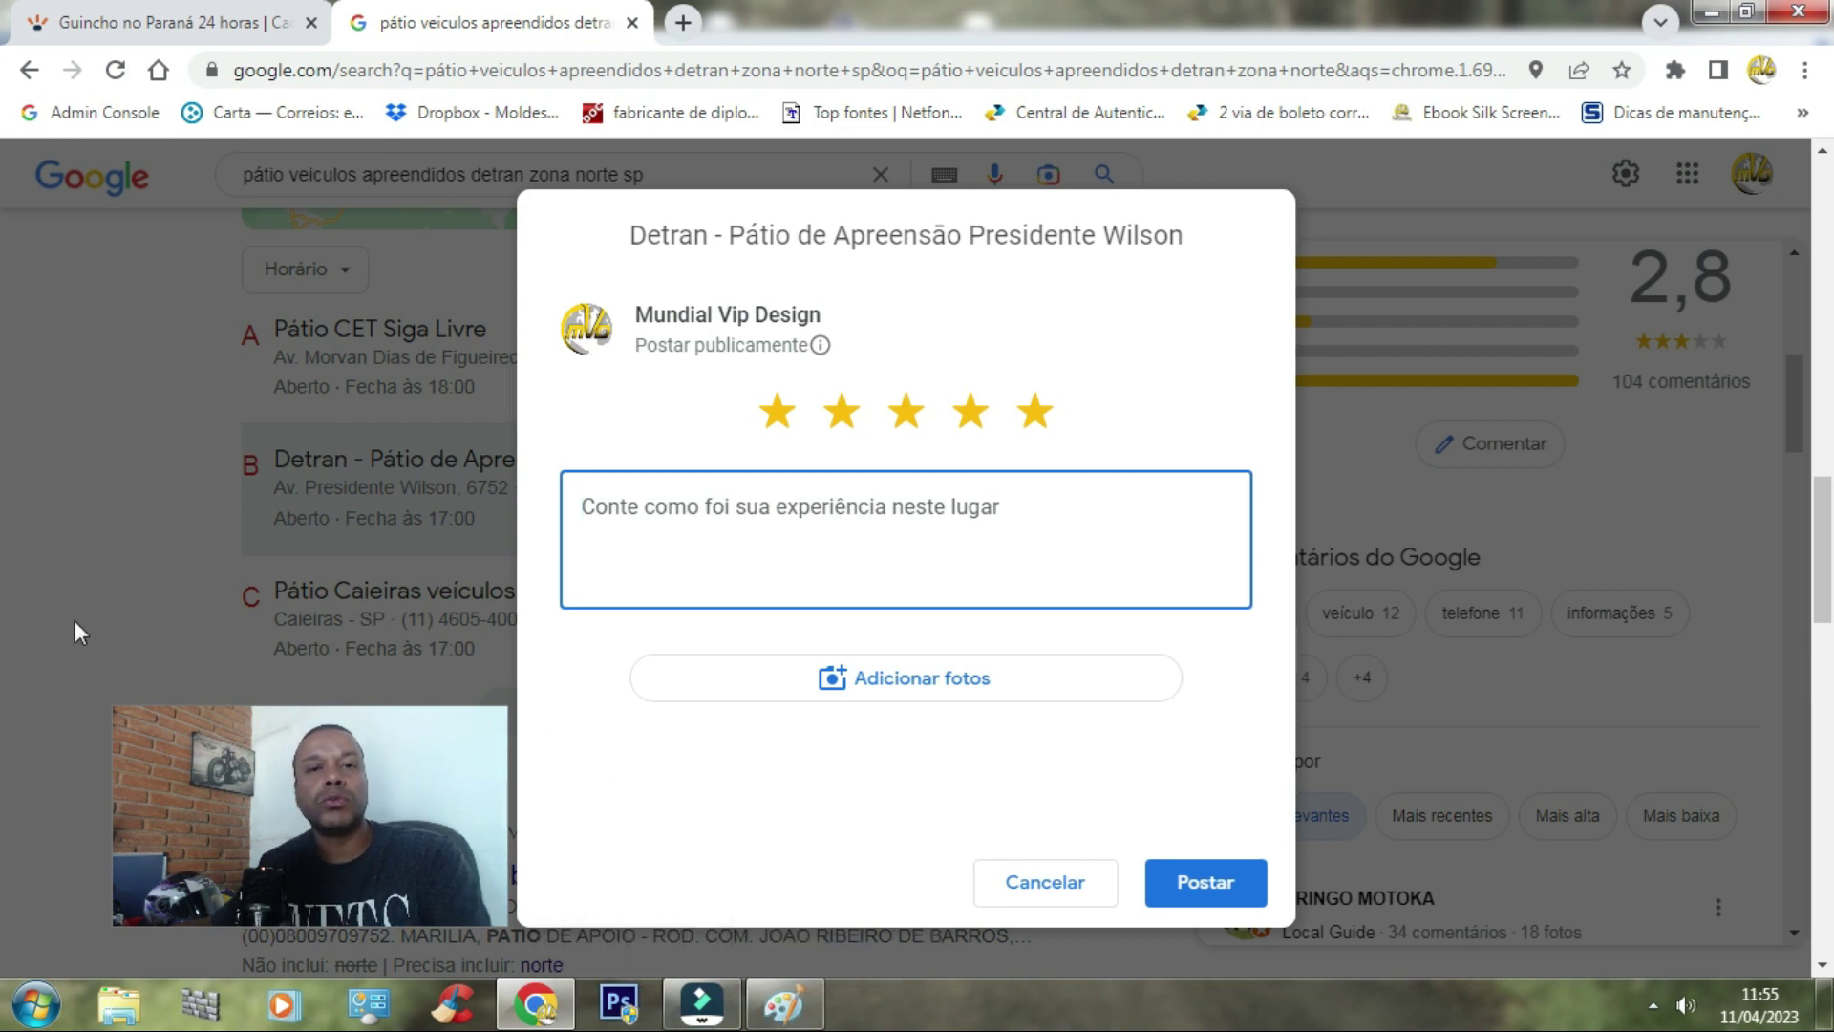
{"action": "left_click", "coordinate": [783, 1002]}
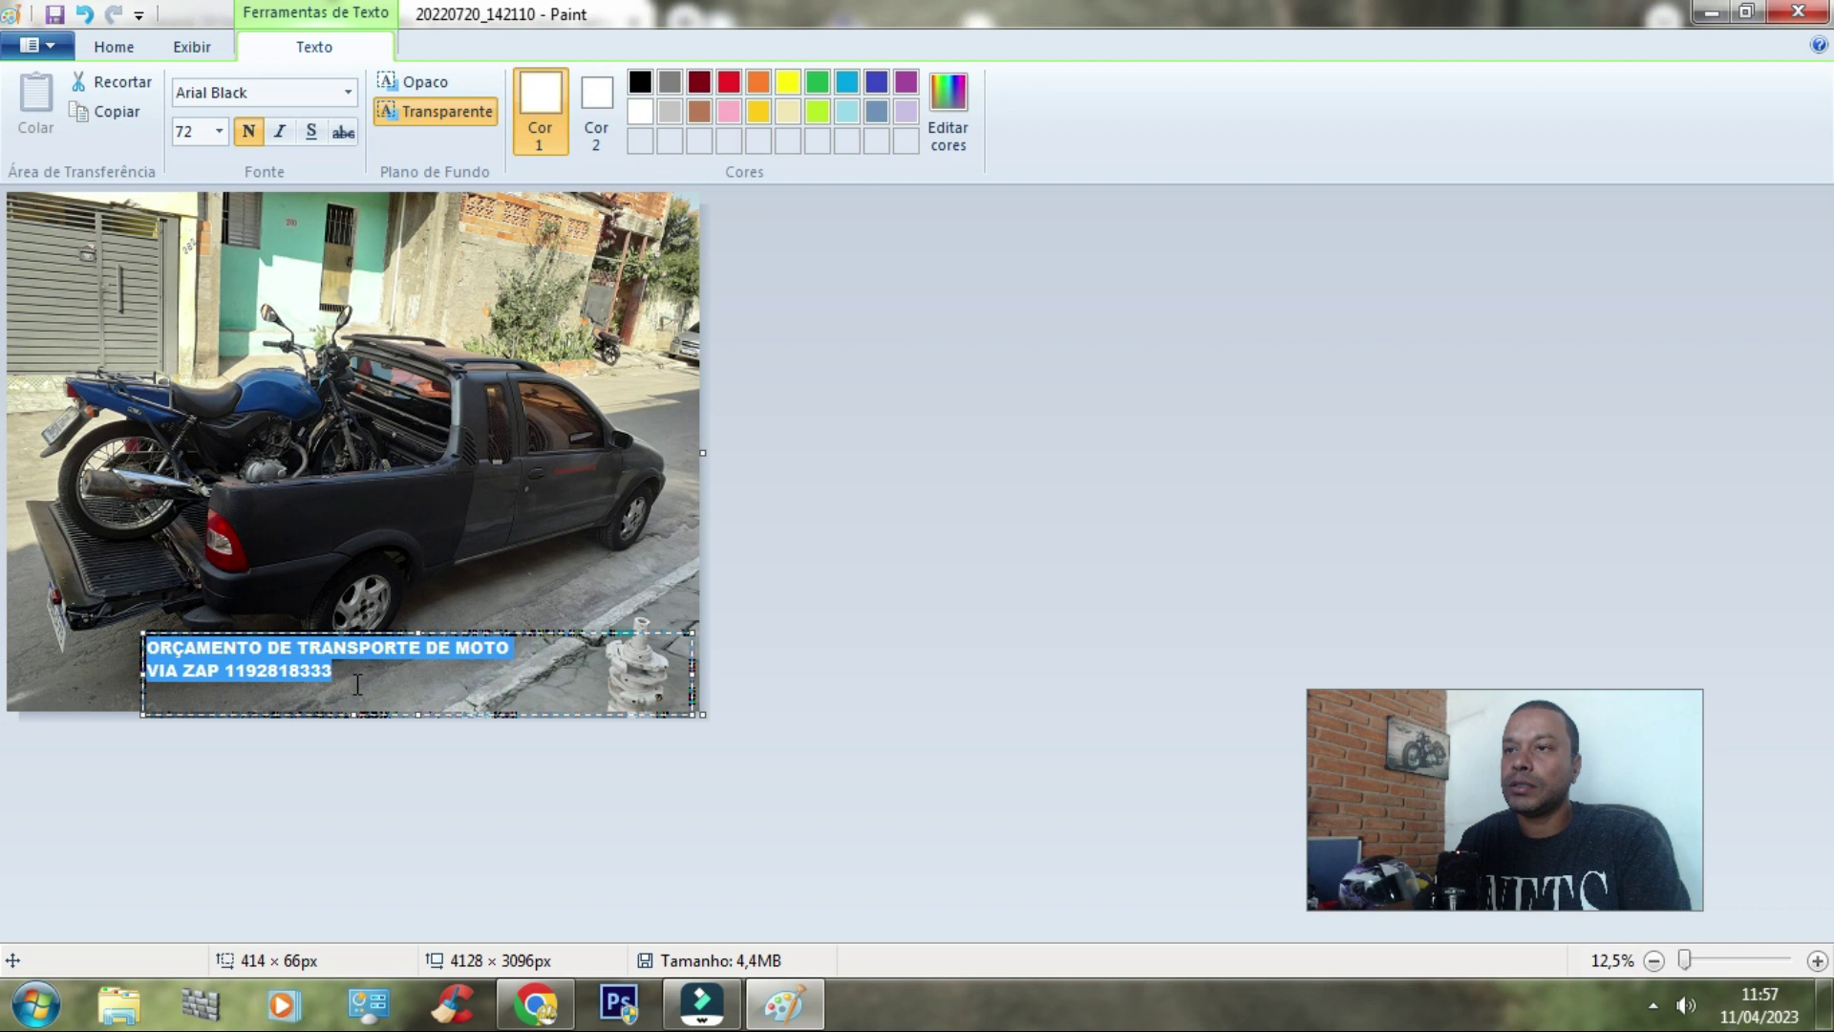
Step: Caption the photo with white 'ORÇAMENTO DE TRANSPORTE DE MOTO VIA ZAP' and a contact number
{"action": "key", "text": "Right"}
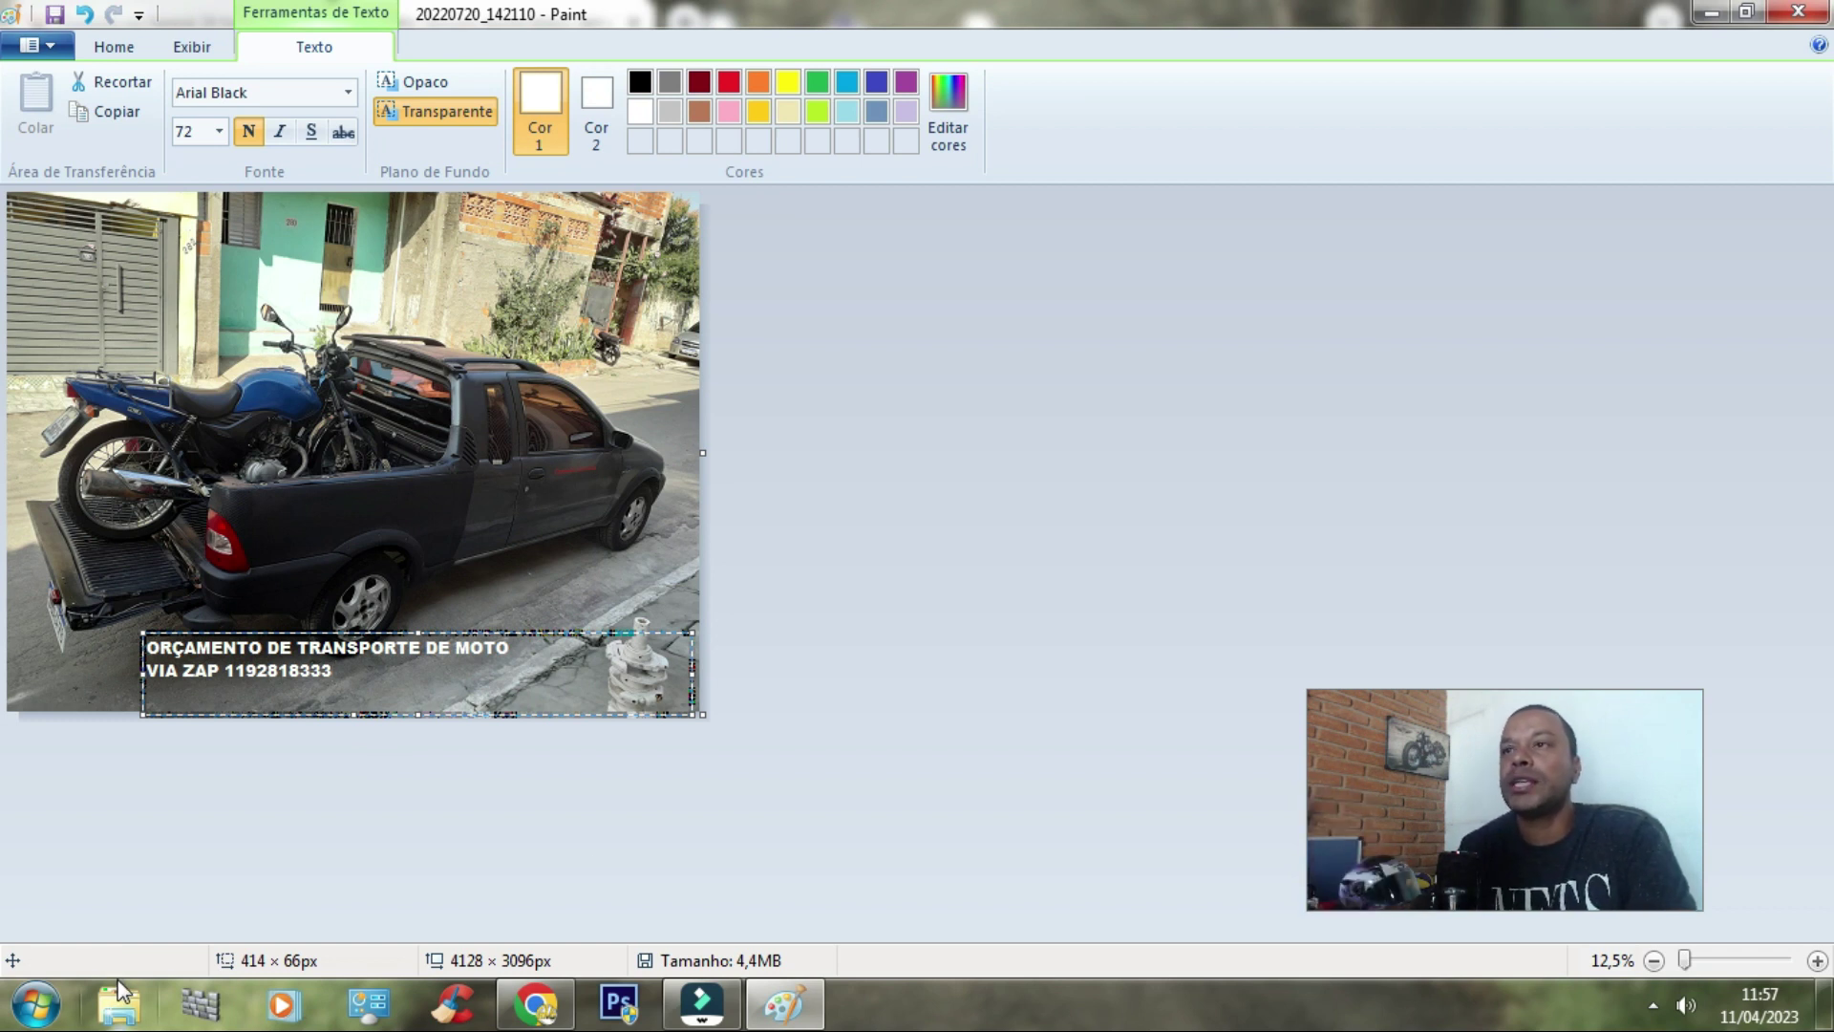
Step: Use Salvar como to store the captioned photo as JPEG 'ORÇAMENTO TRANSPORTE' in Kombi
{"action": "left_click", "coordinate": [36, 45]}
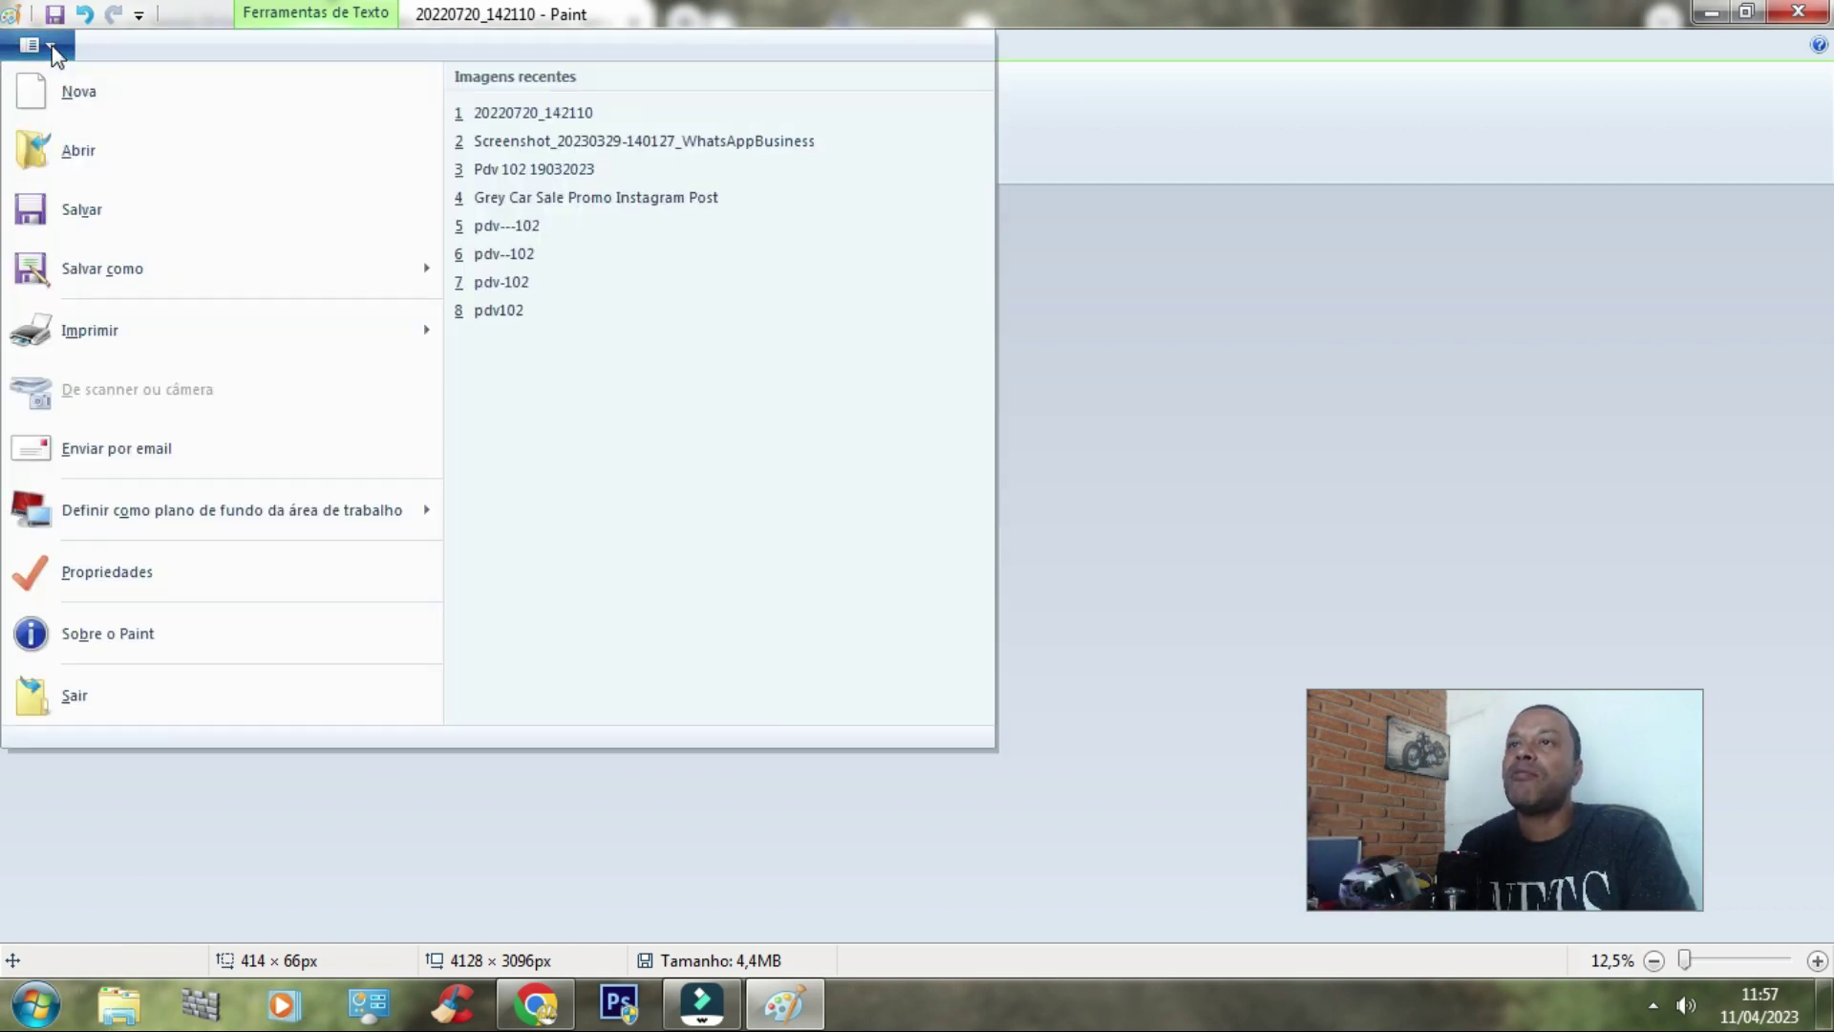
{"action": "left_click", "coordinate": [106, 266]}
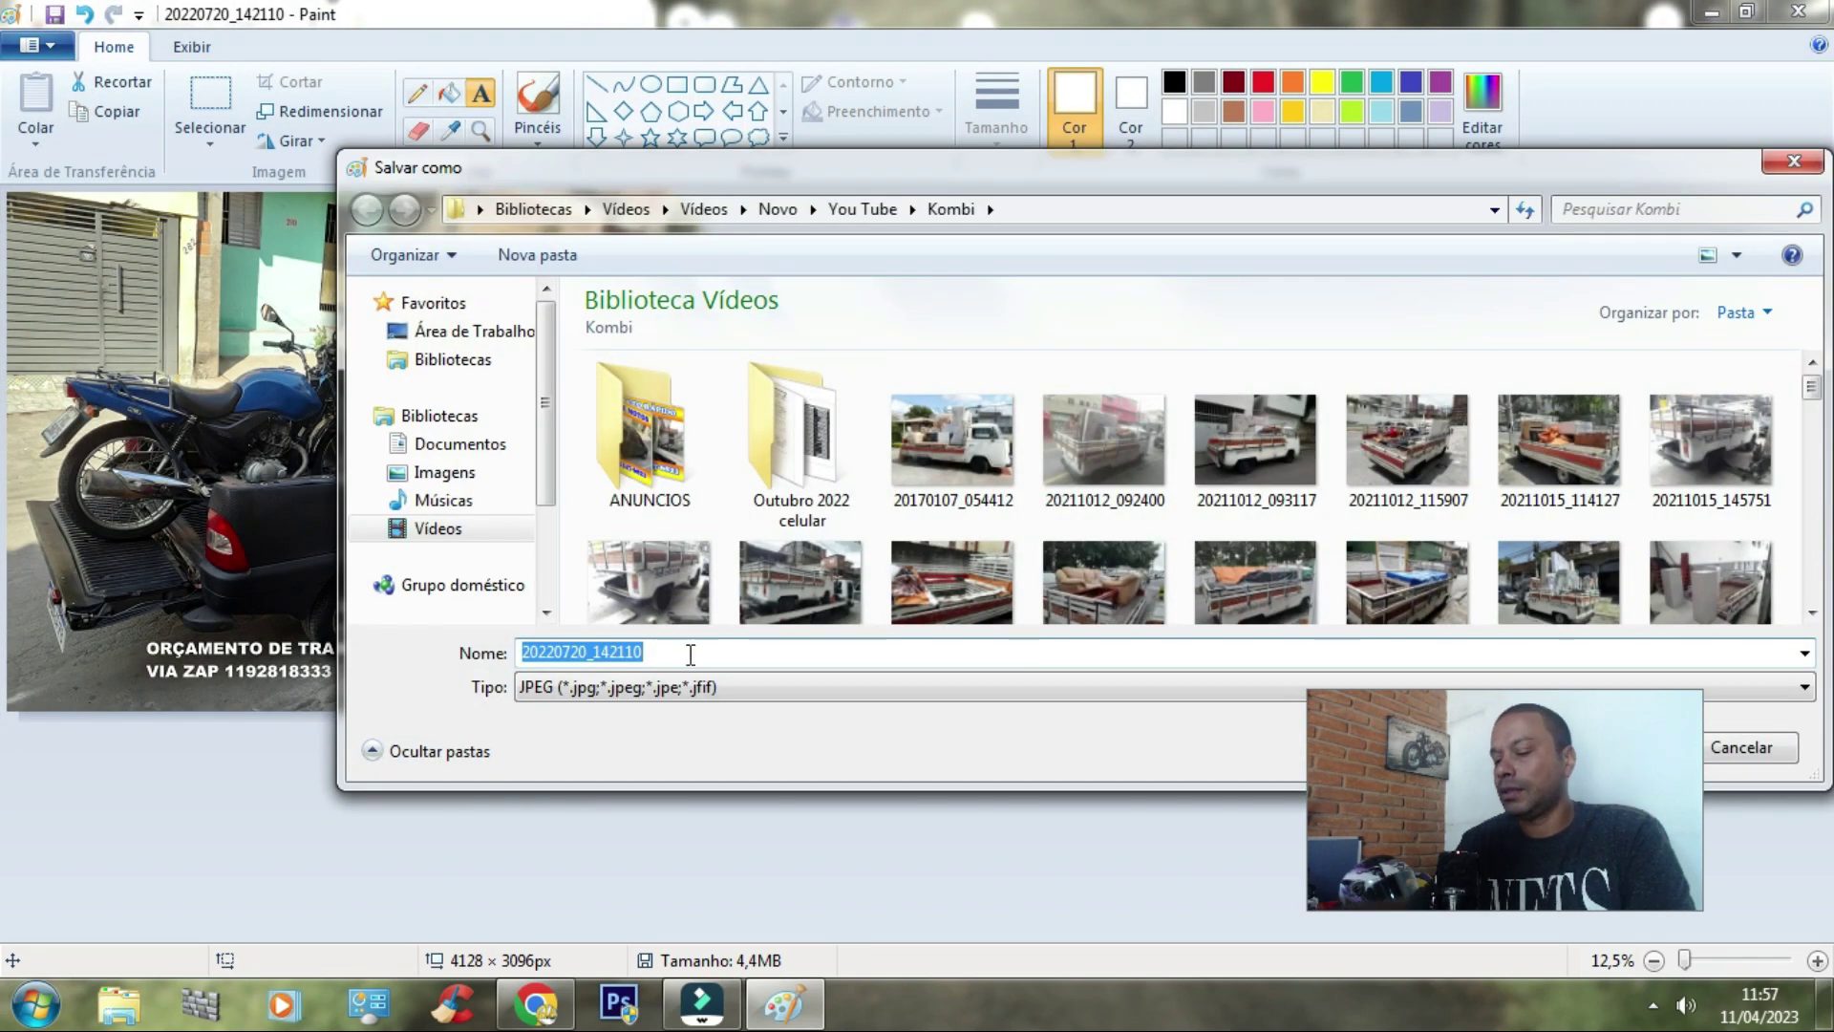
{"action": "type", "text": "P"}
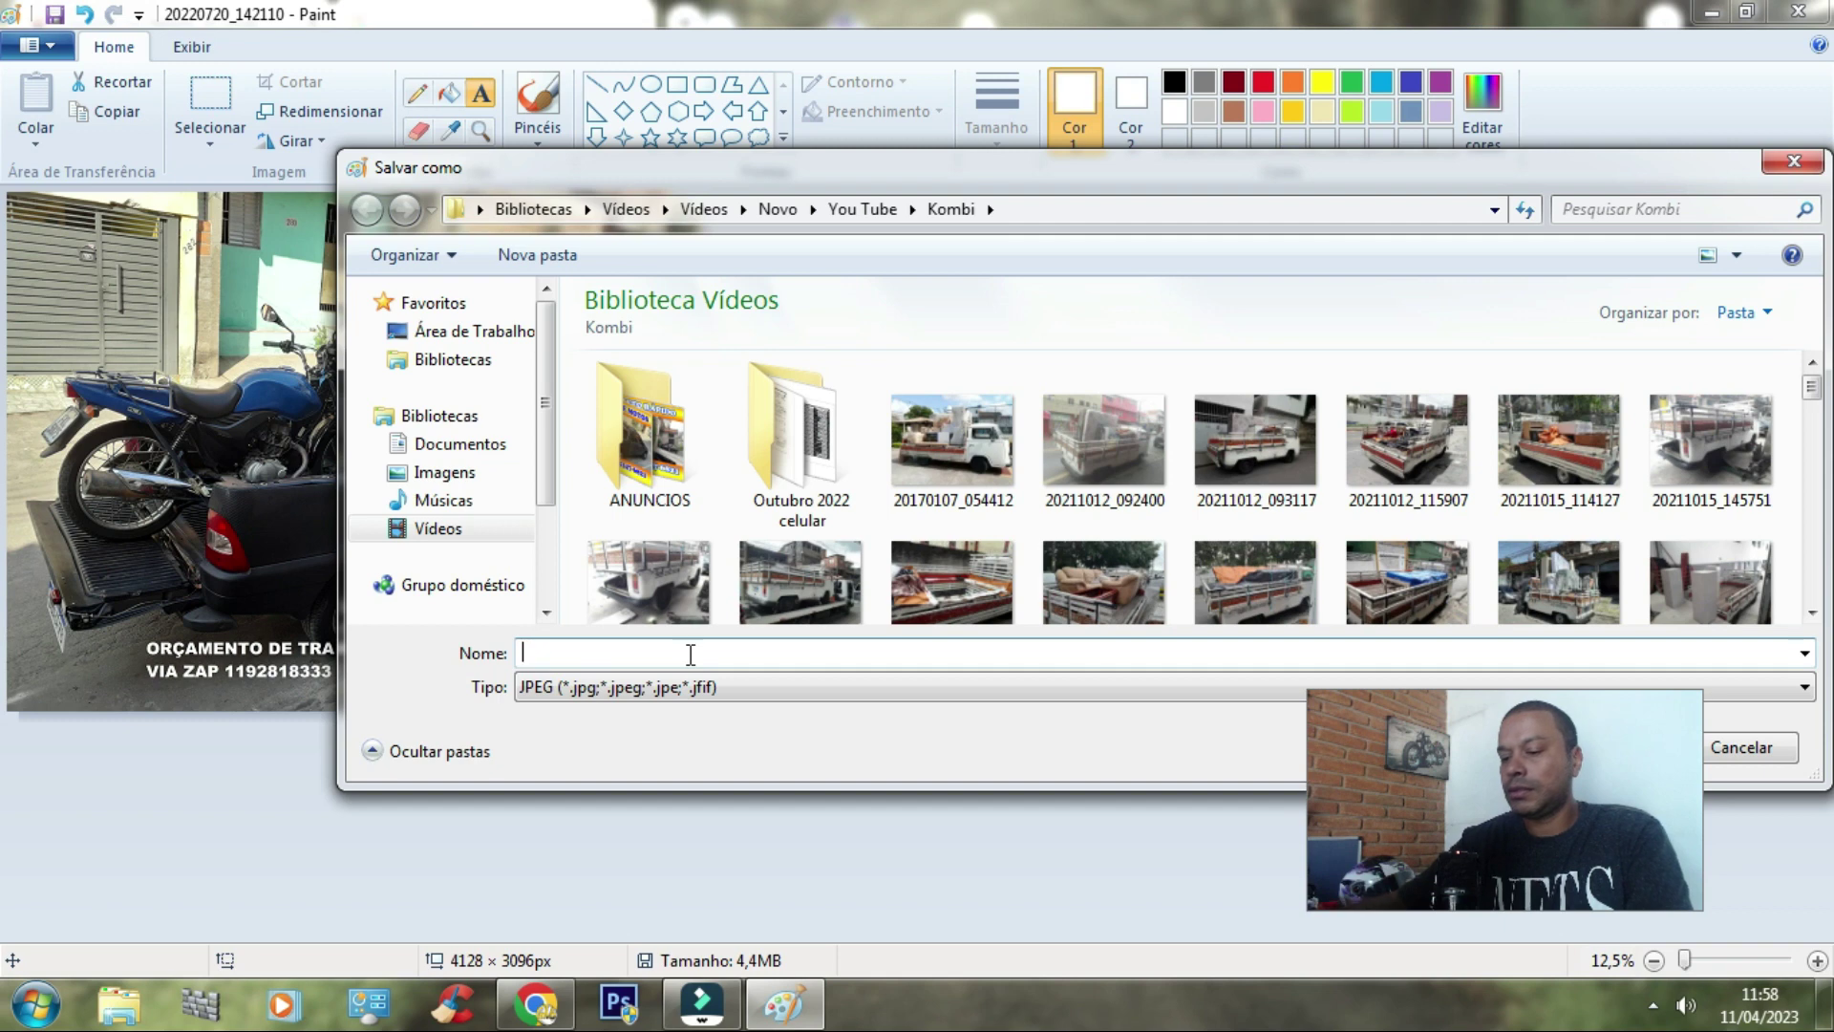
{"action": "type", "text": "ORÇAMENTO TRANSPORTE"}
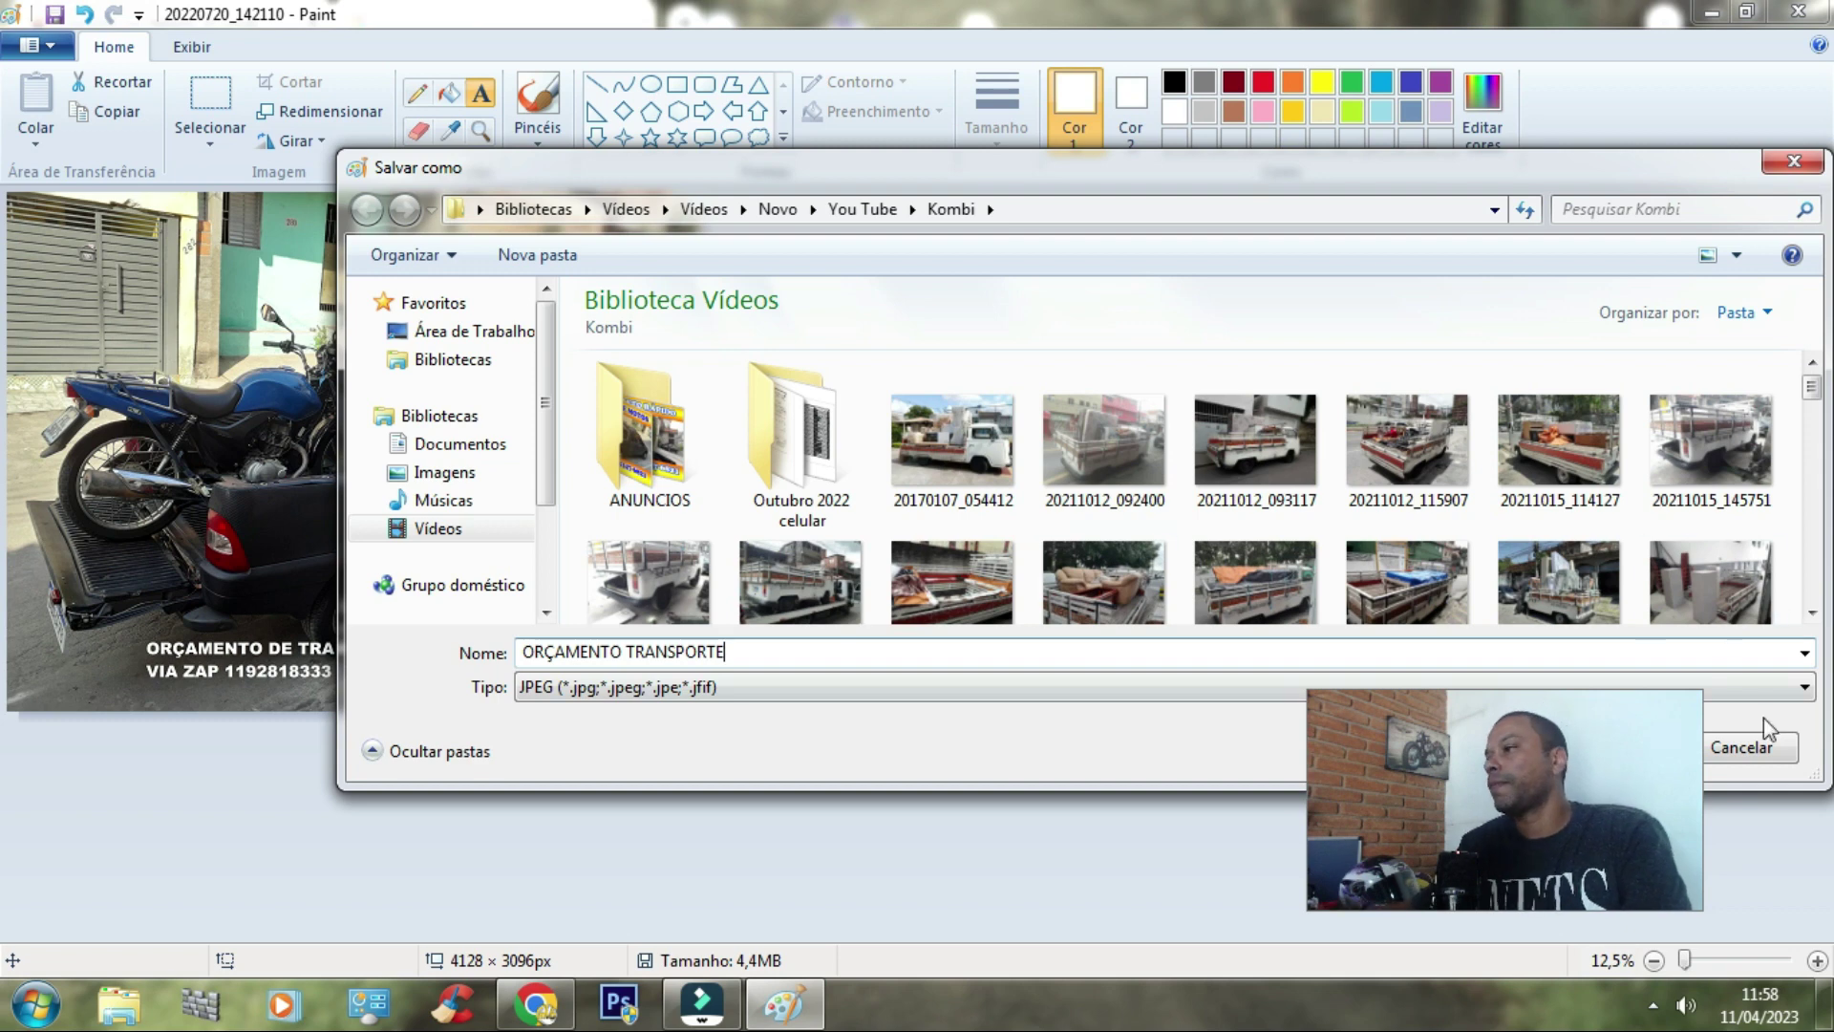
{"action": "left_click_drag", "start_coordinate": [1544, 175], "coordinate": [1501, 92]}
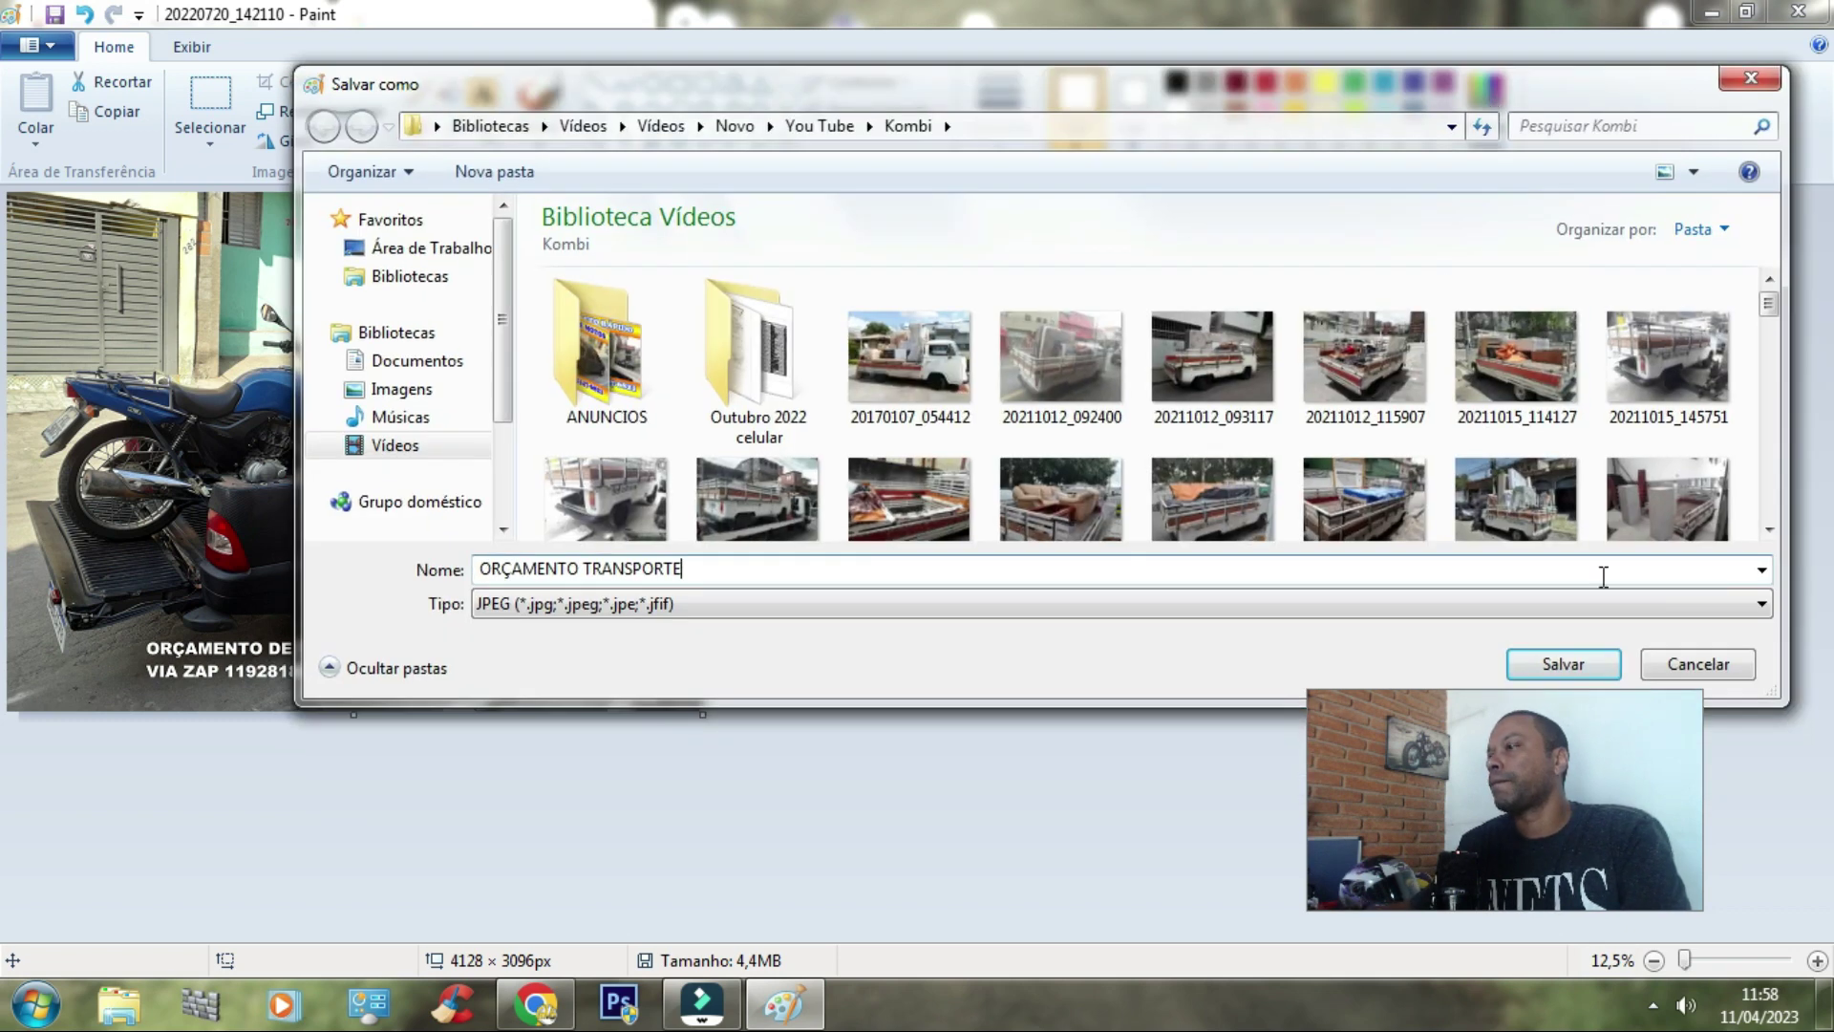
{"action": "left_click", "coordinate": [1559, 666]}
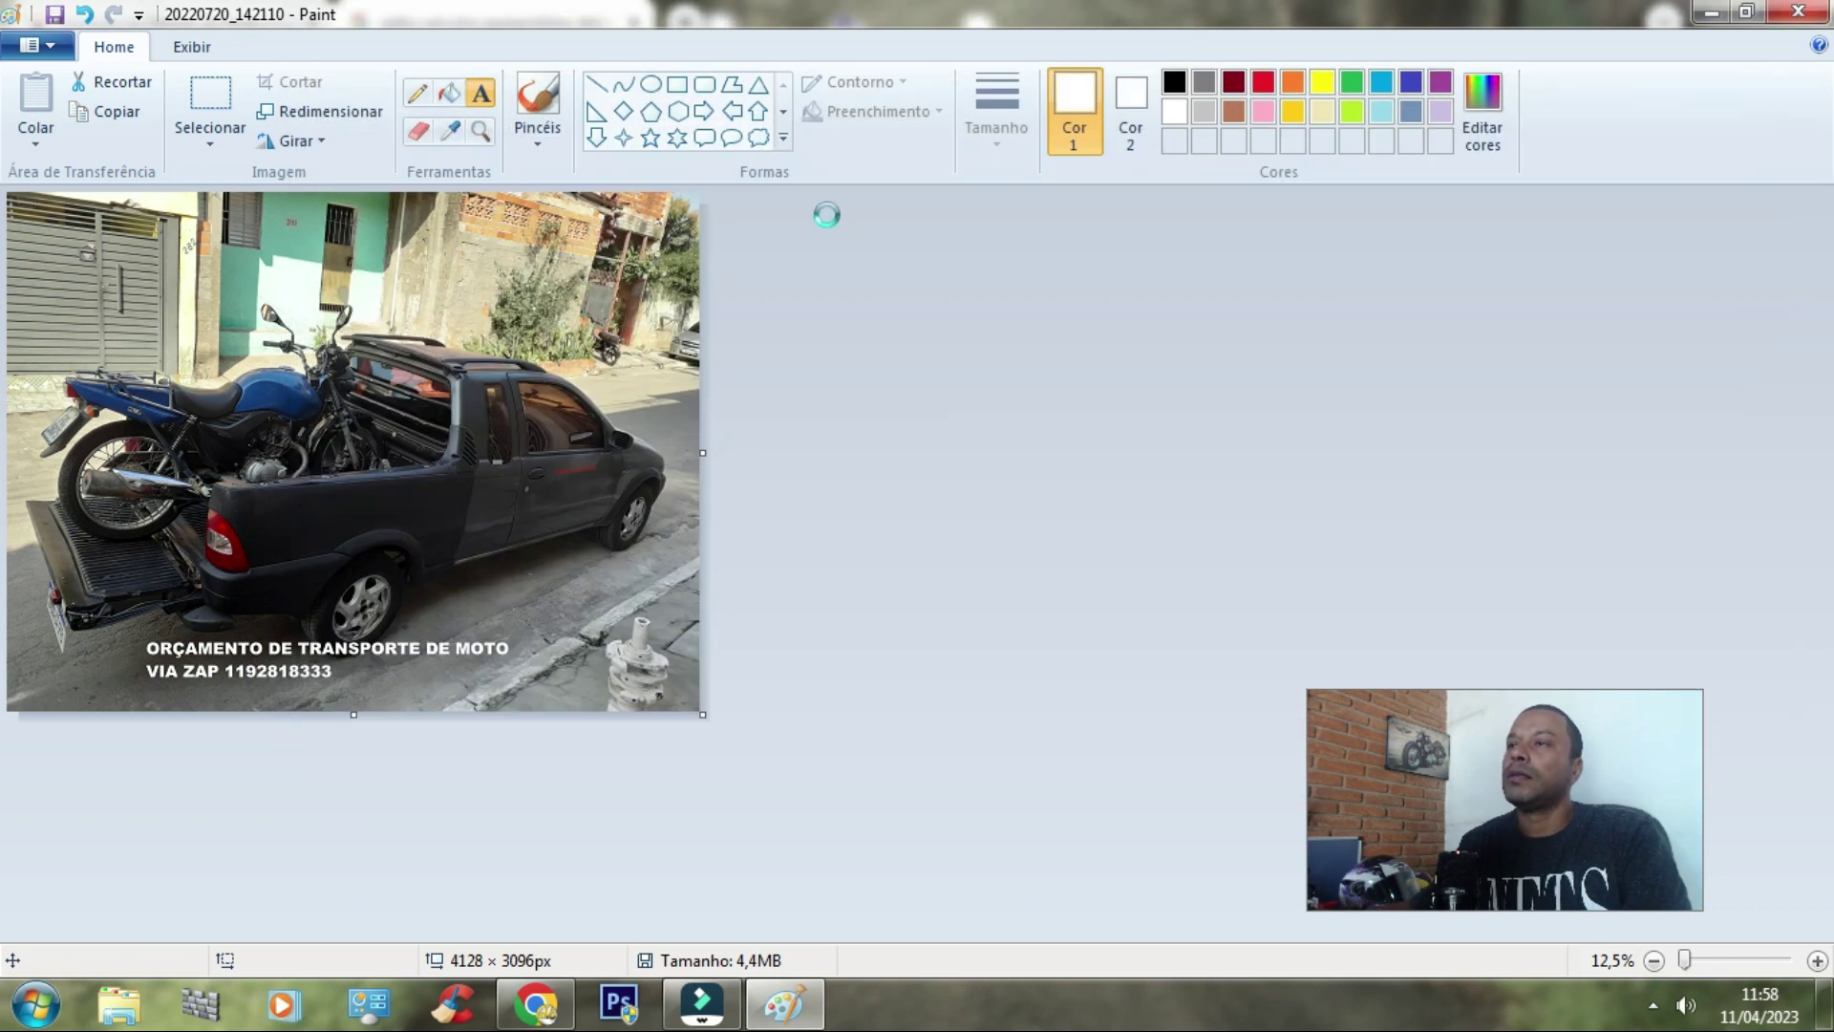
Step: Write review text praising the lot's location and offering motorcycle transport quotes with a WhatsApp number
{"action": "left_click", "coordinate": [535, 1003]}
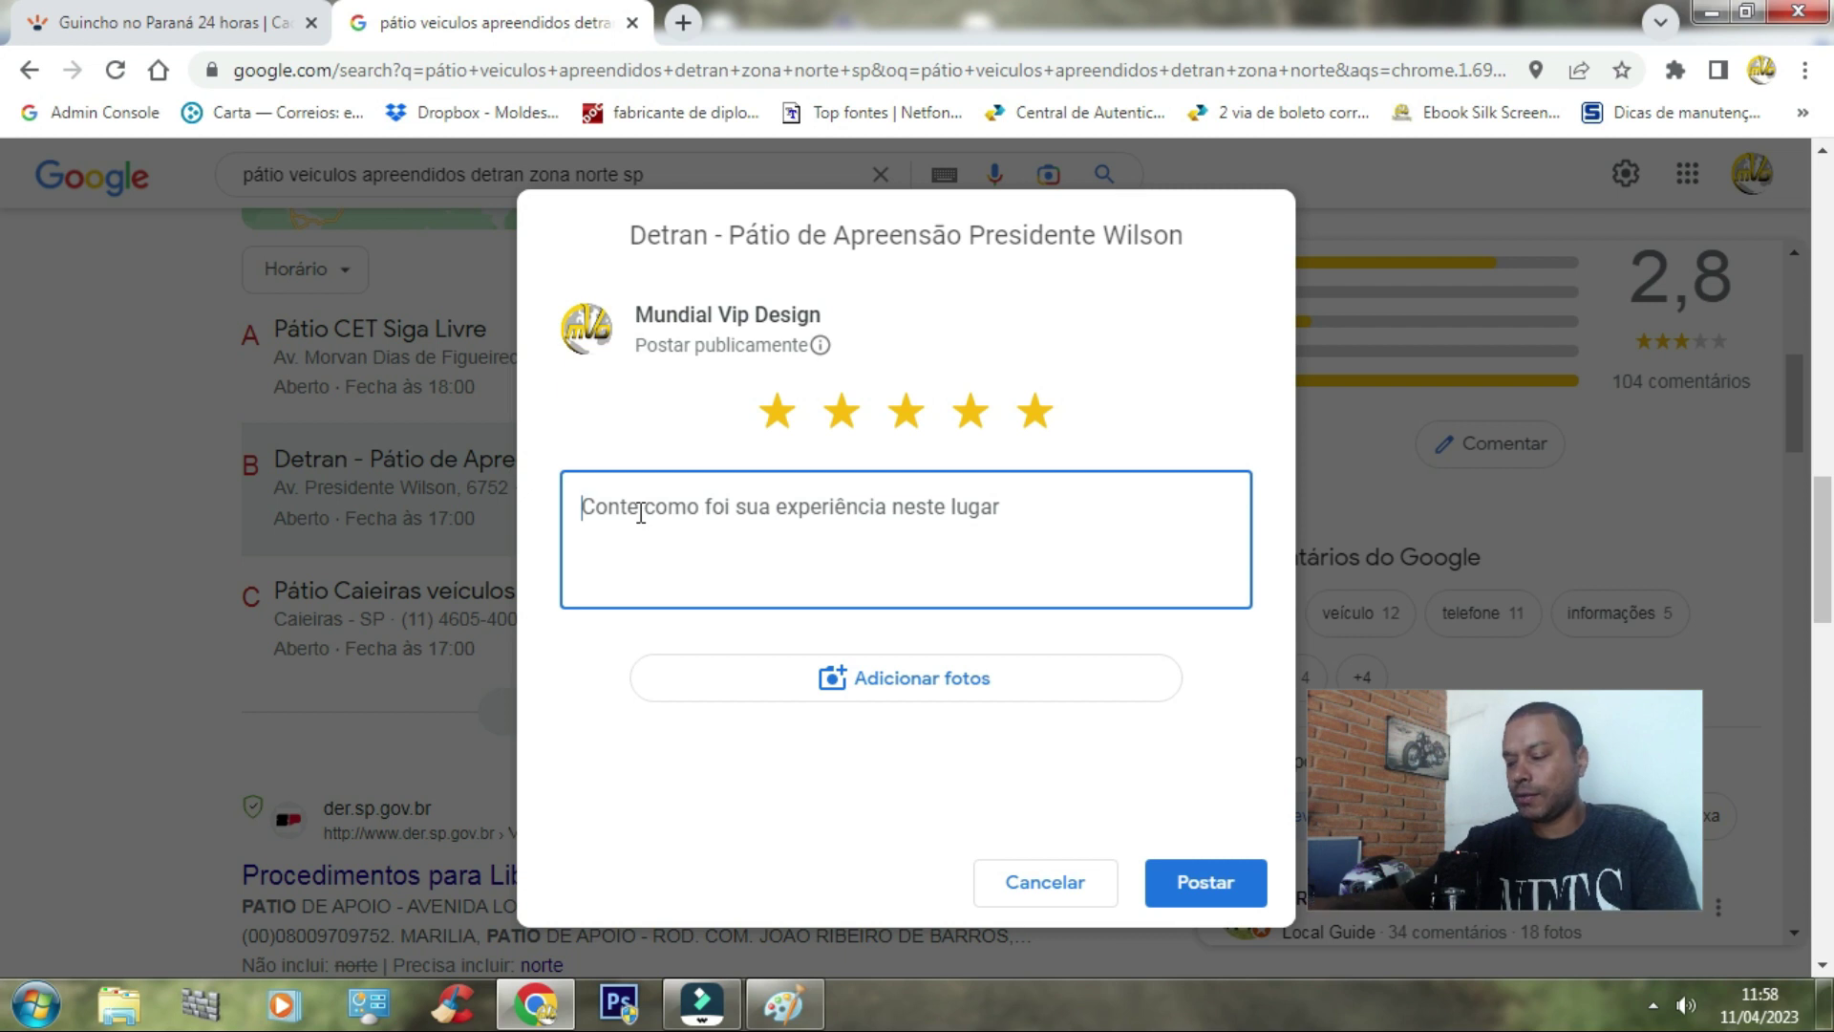
{"action": "type", "text": "Pá"}
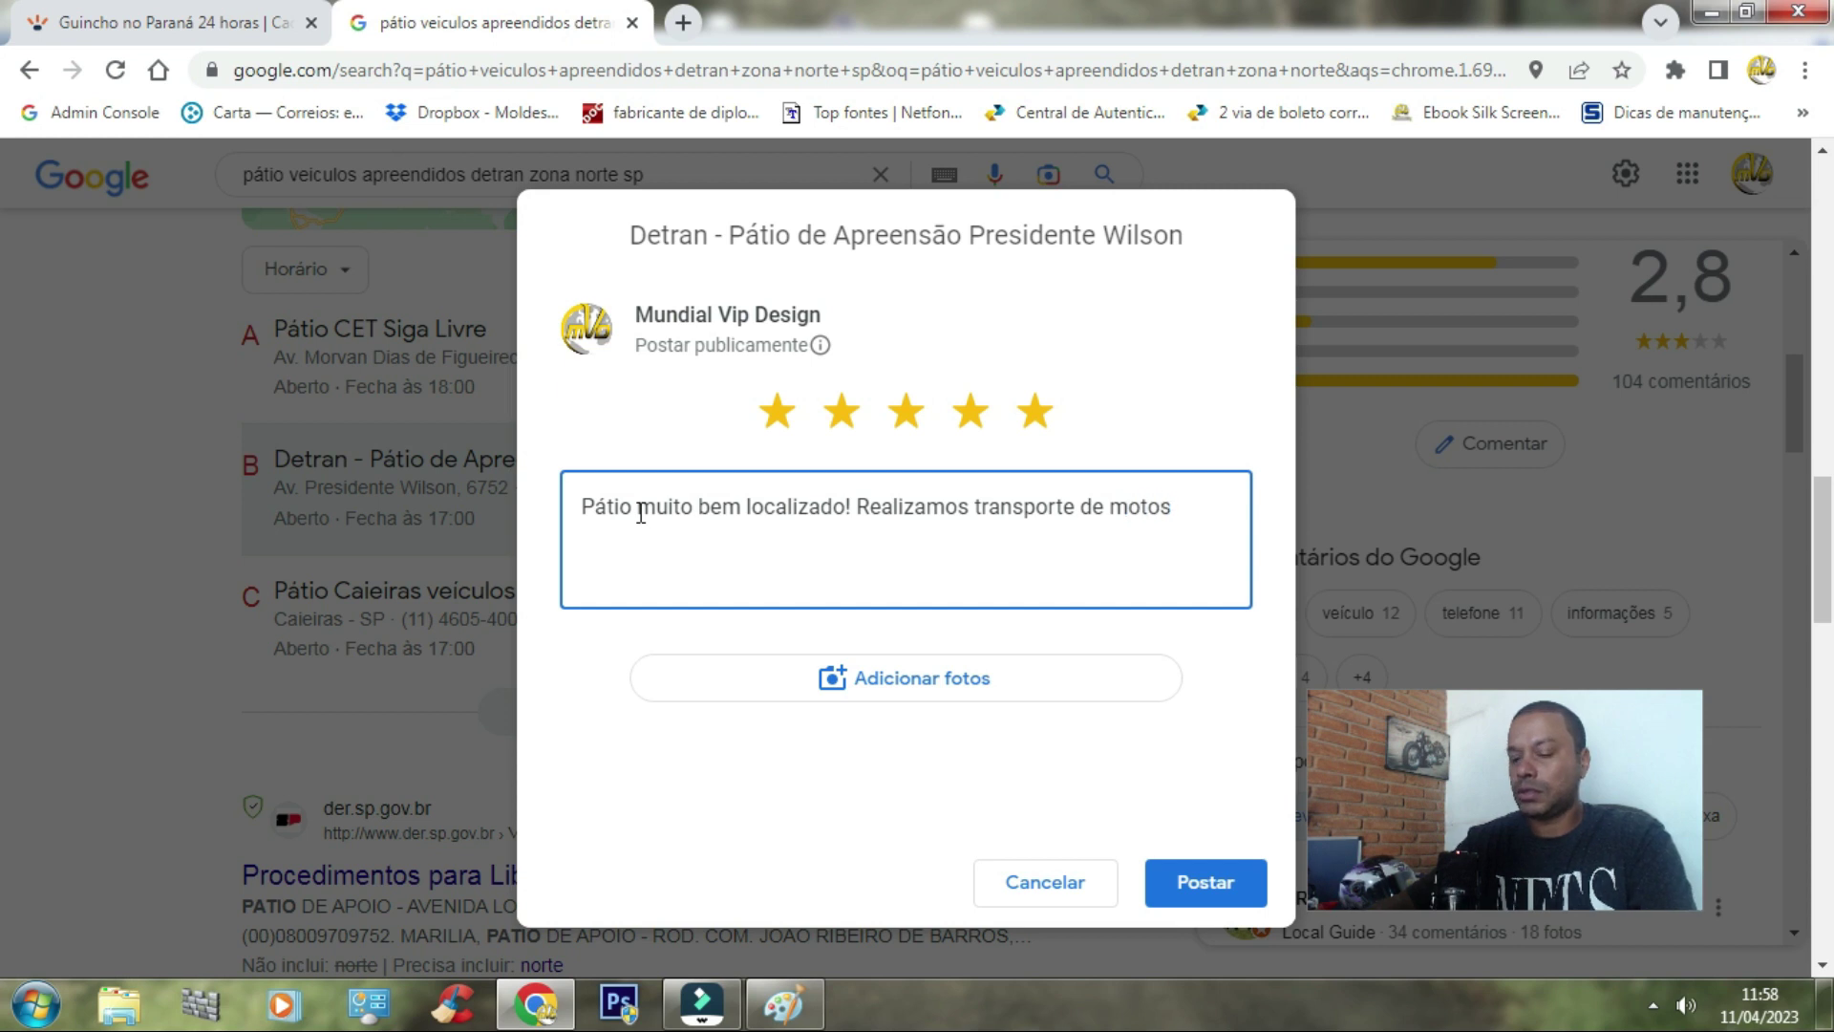
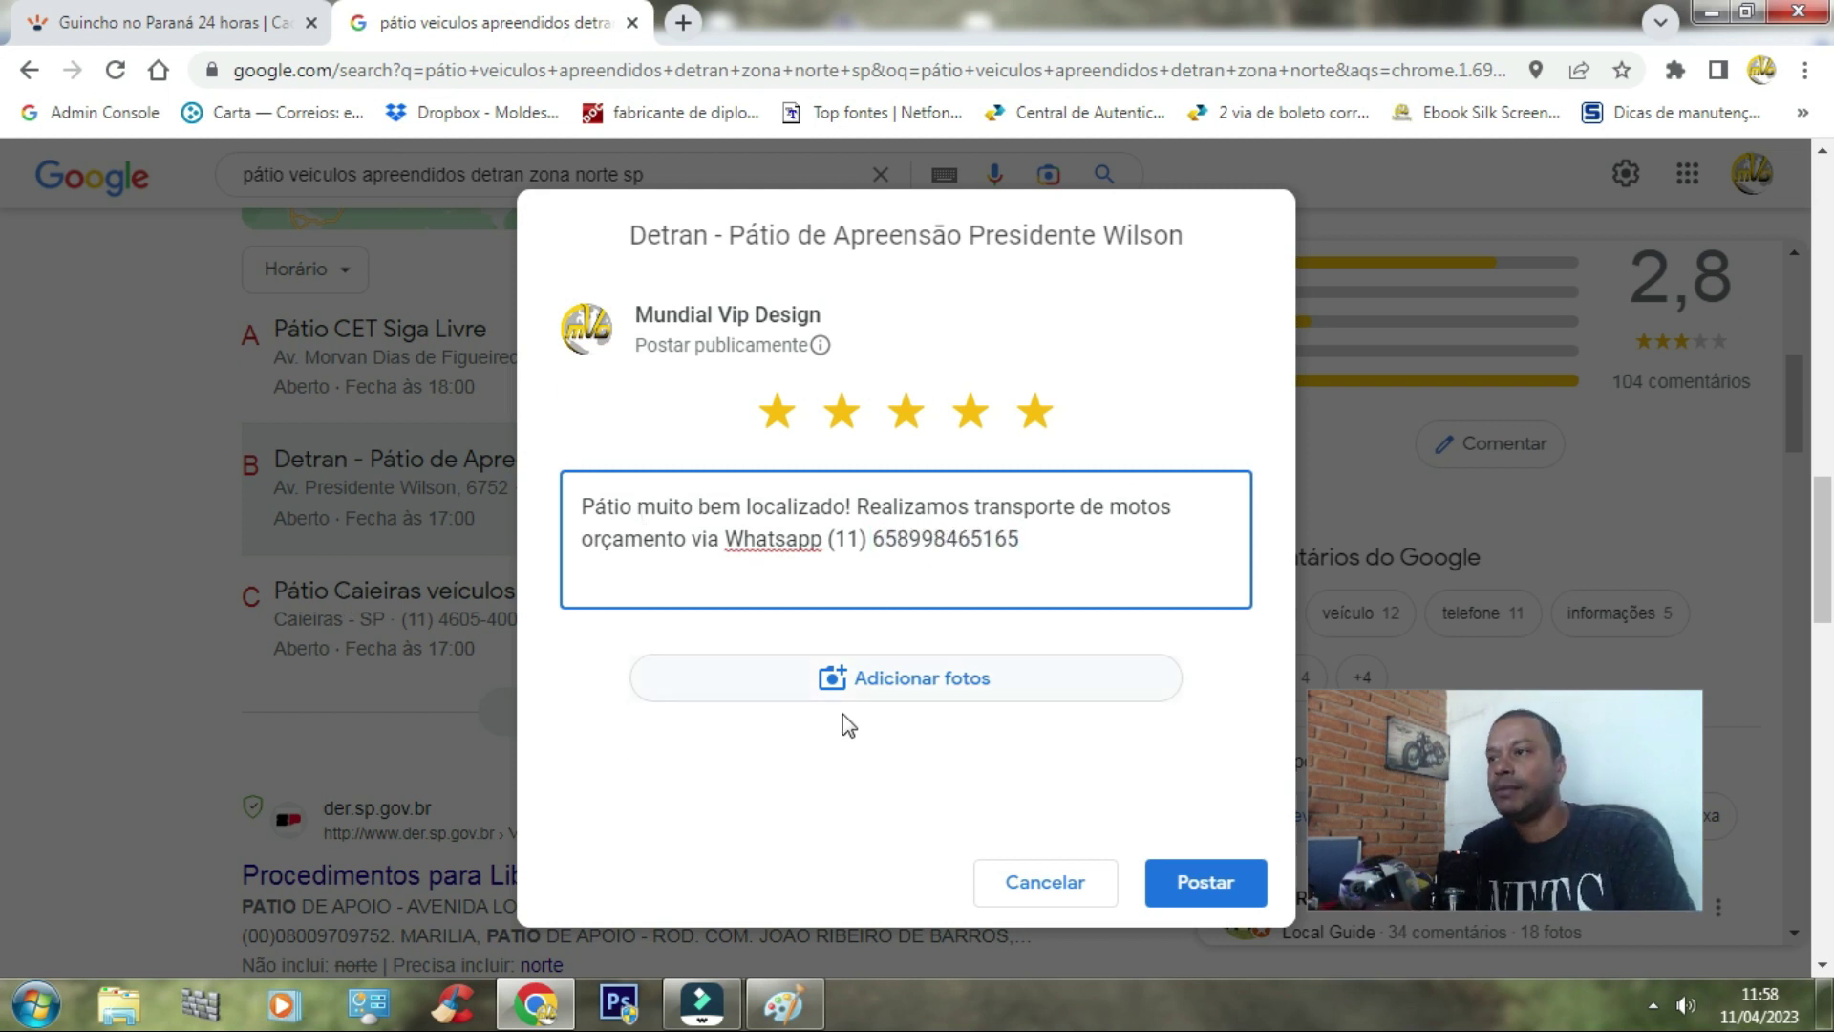
Step: Attach the ORÇAMENTO TRANSPORTE image from the computer as the review's photo
{"action": "left_click", "coordinate": [872, 686]}
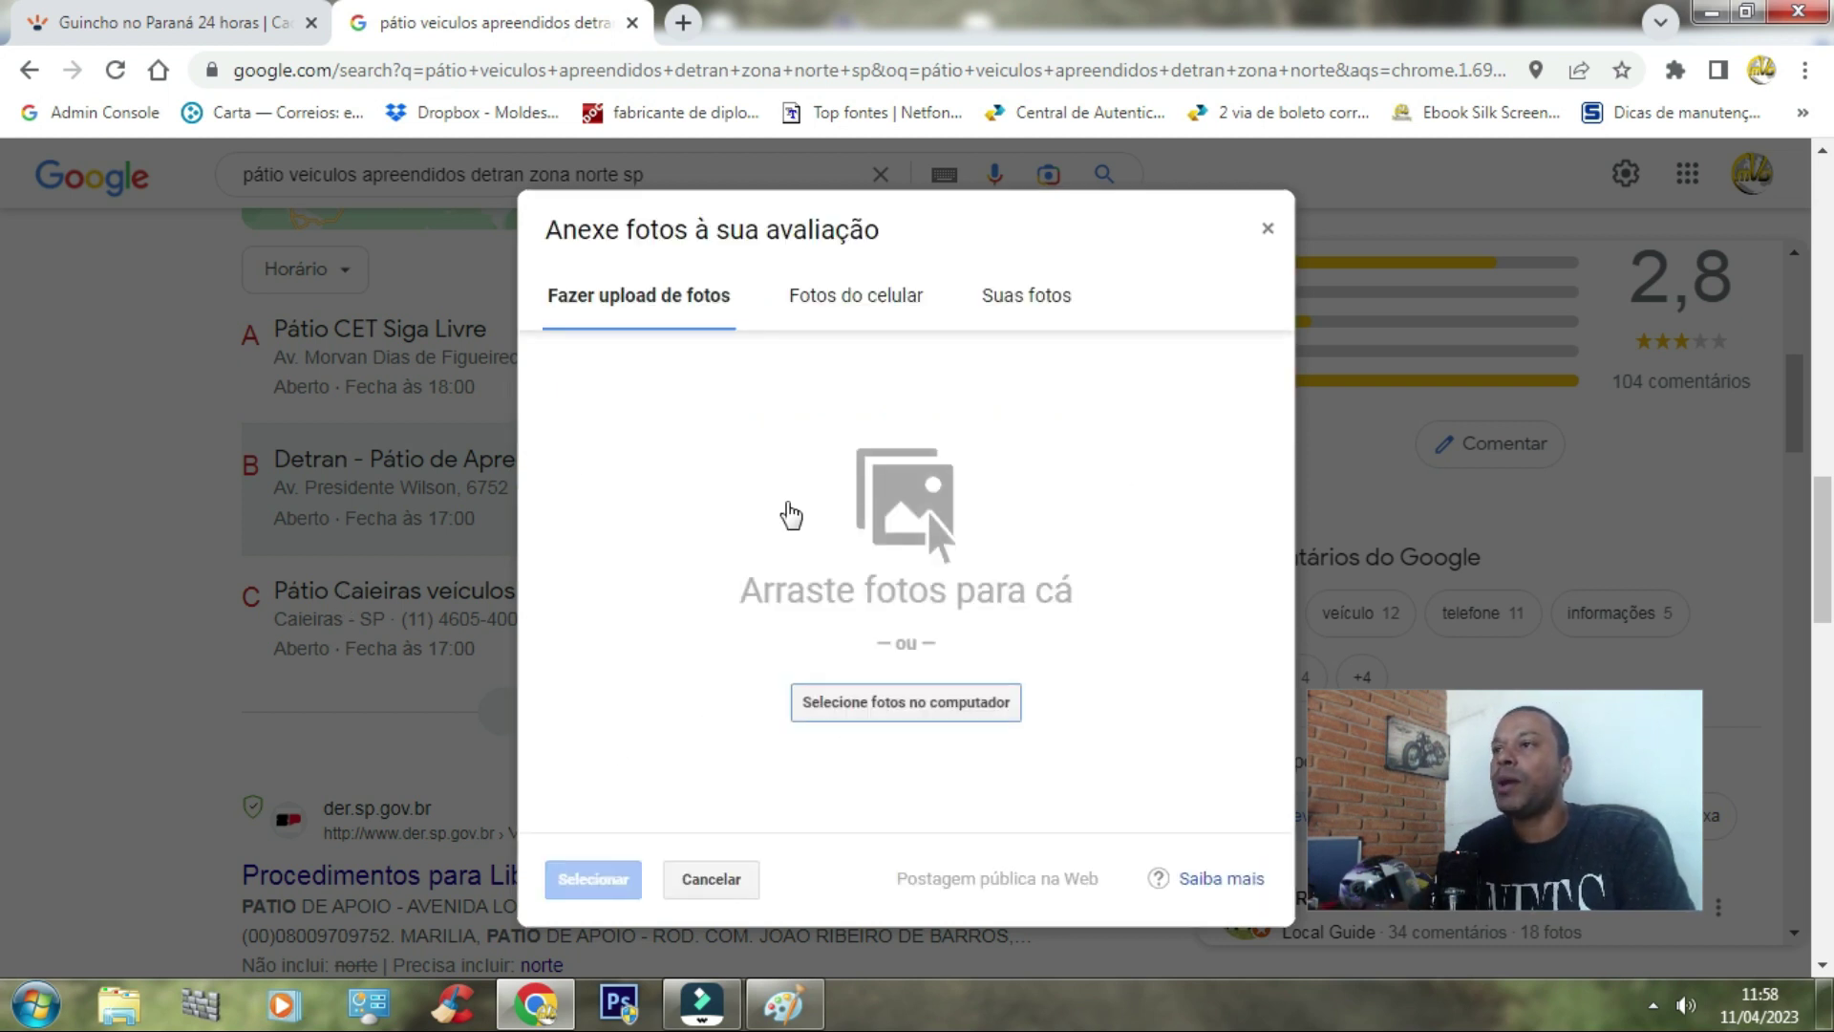
{"action": "left_click", "coordinate": [898, 702]}
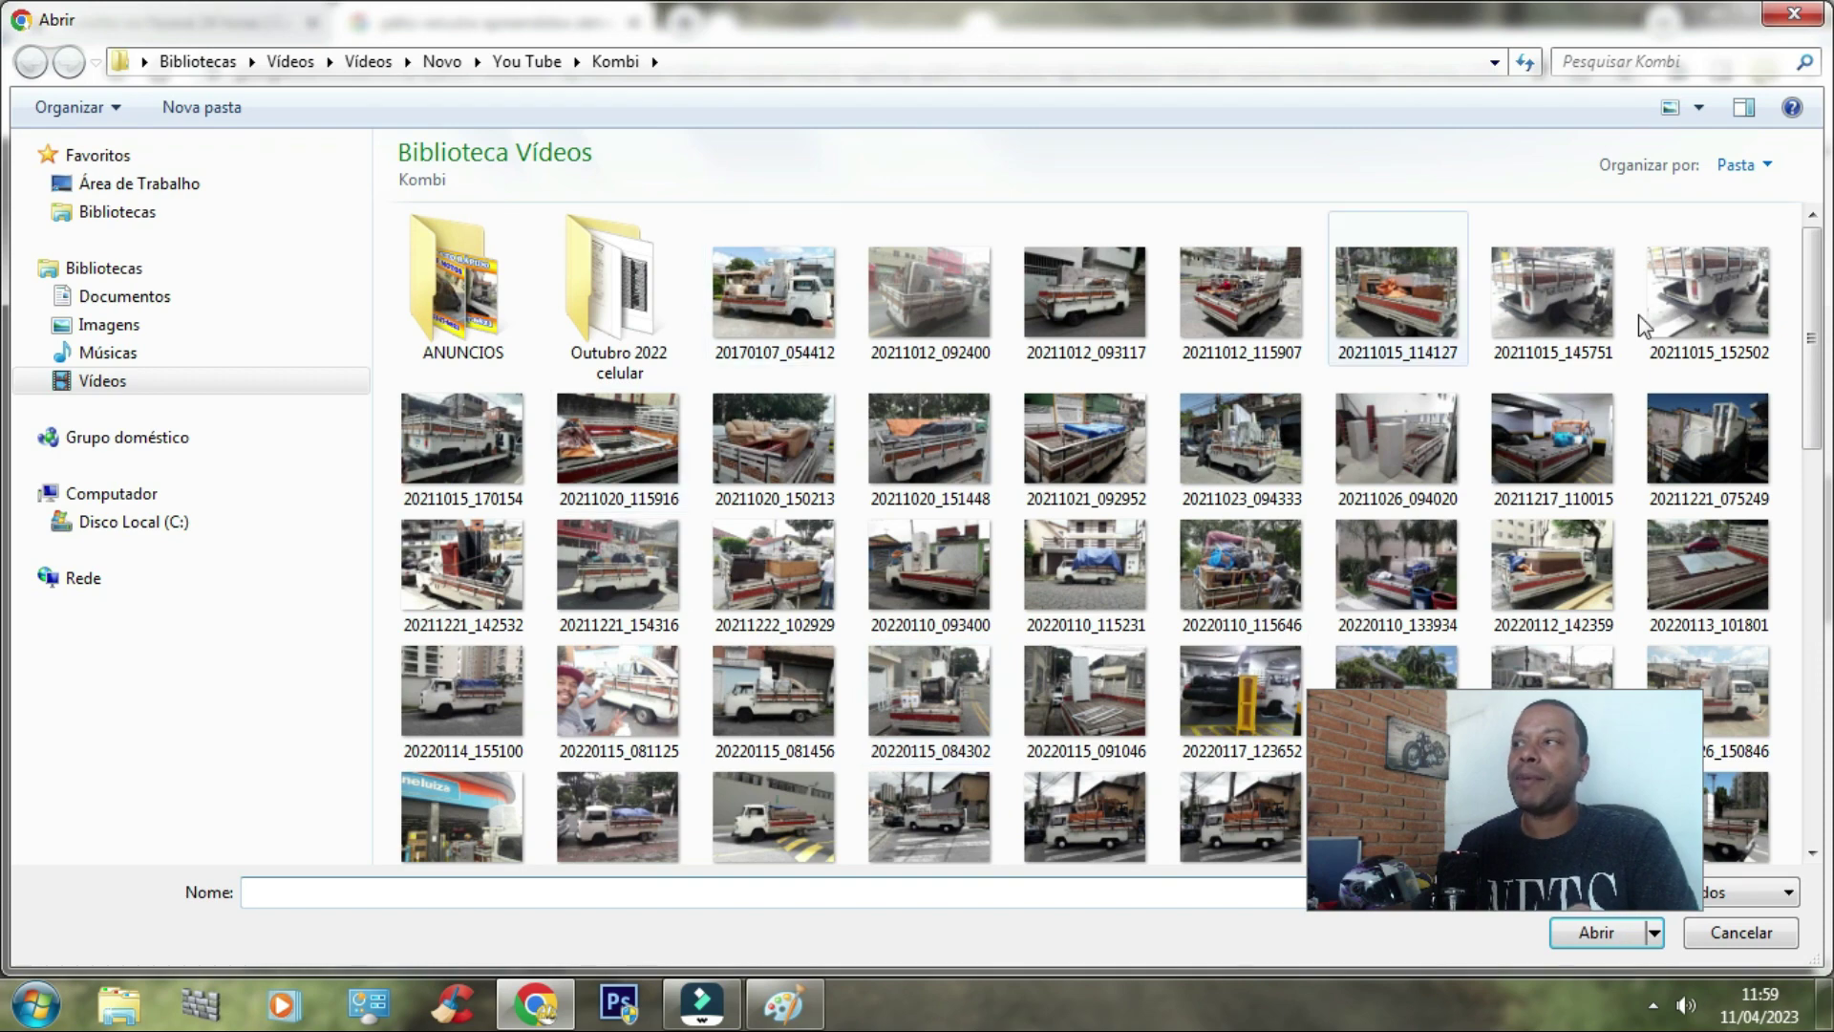
{"action": "scroll", "coordinate": [1823, 294], "scroll_direction": "down", "scroll_amount": 15}
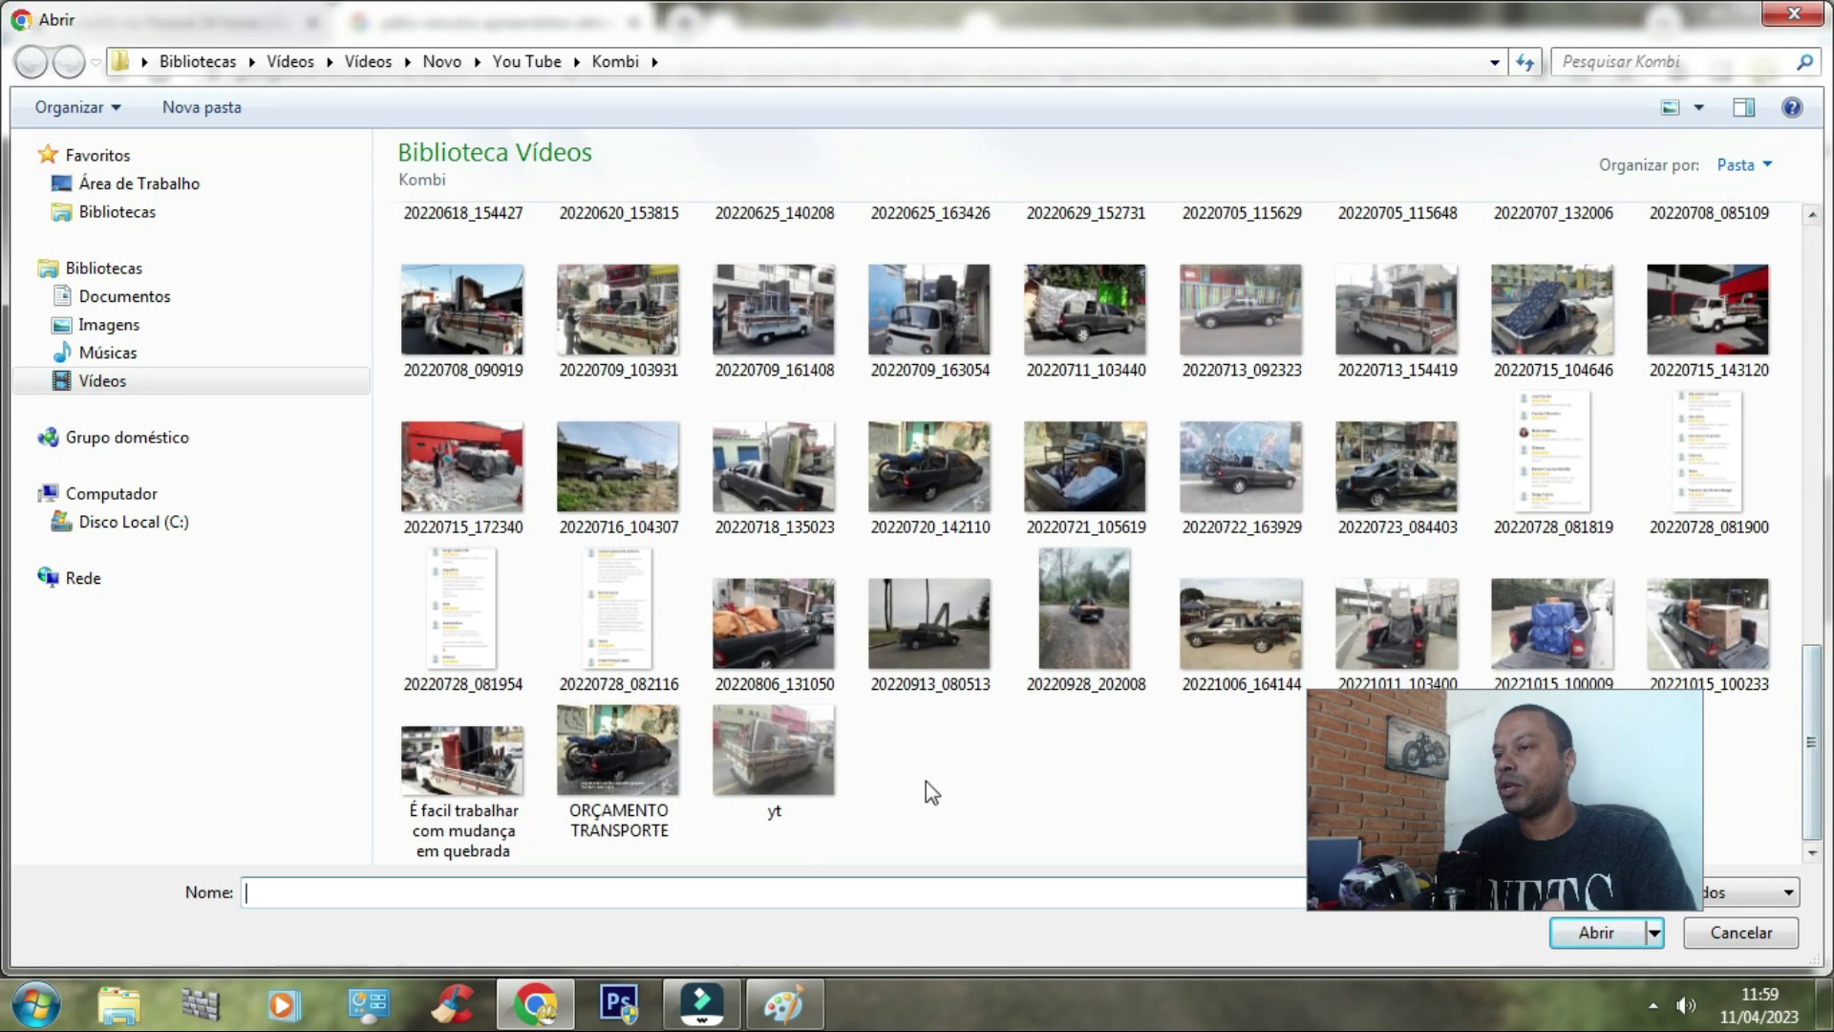
{"action": "double_click", "coordinate": [634, 768]}
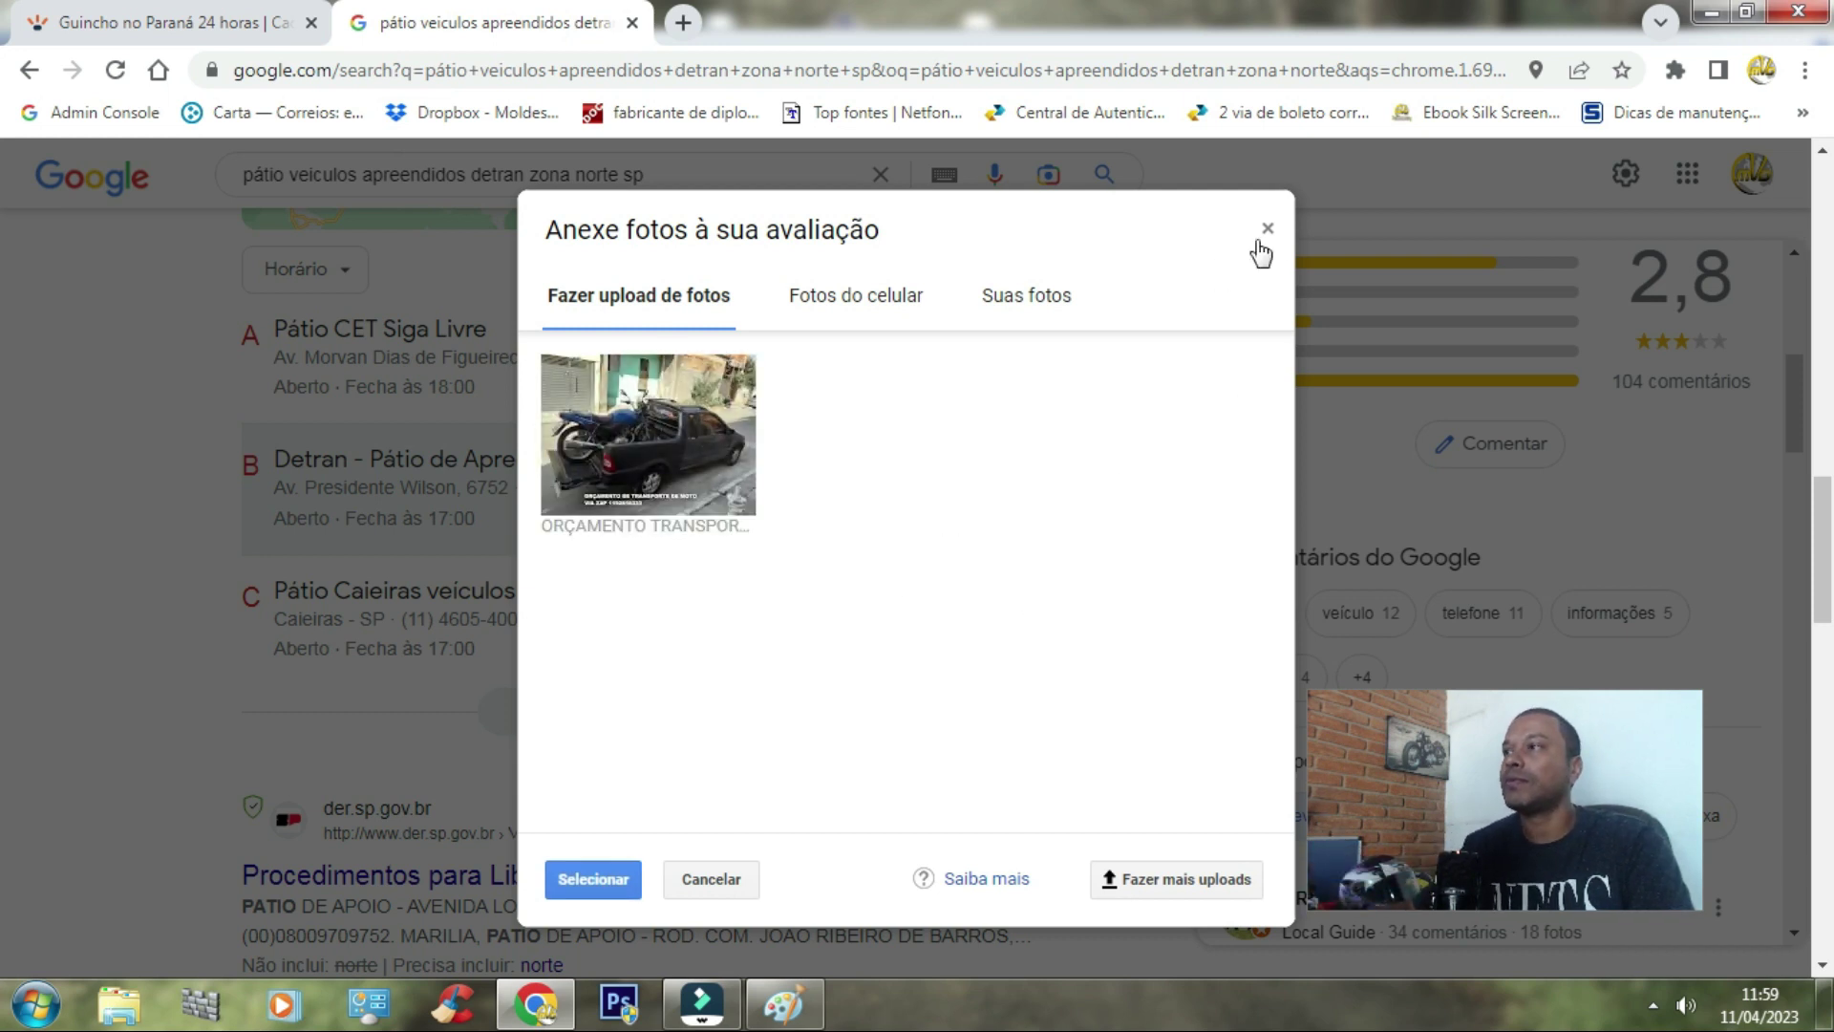
{"action": "left_click", "coordinate": [593, 879]}
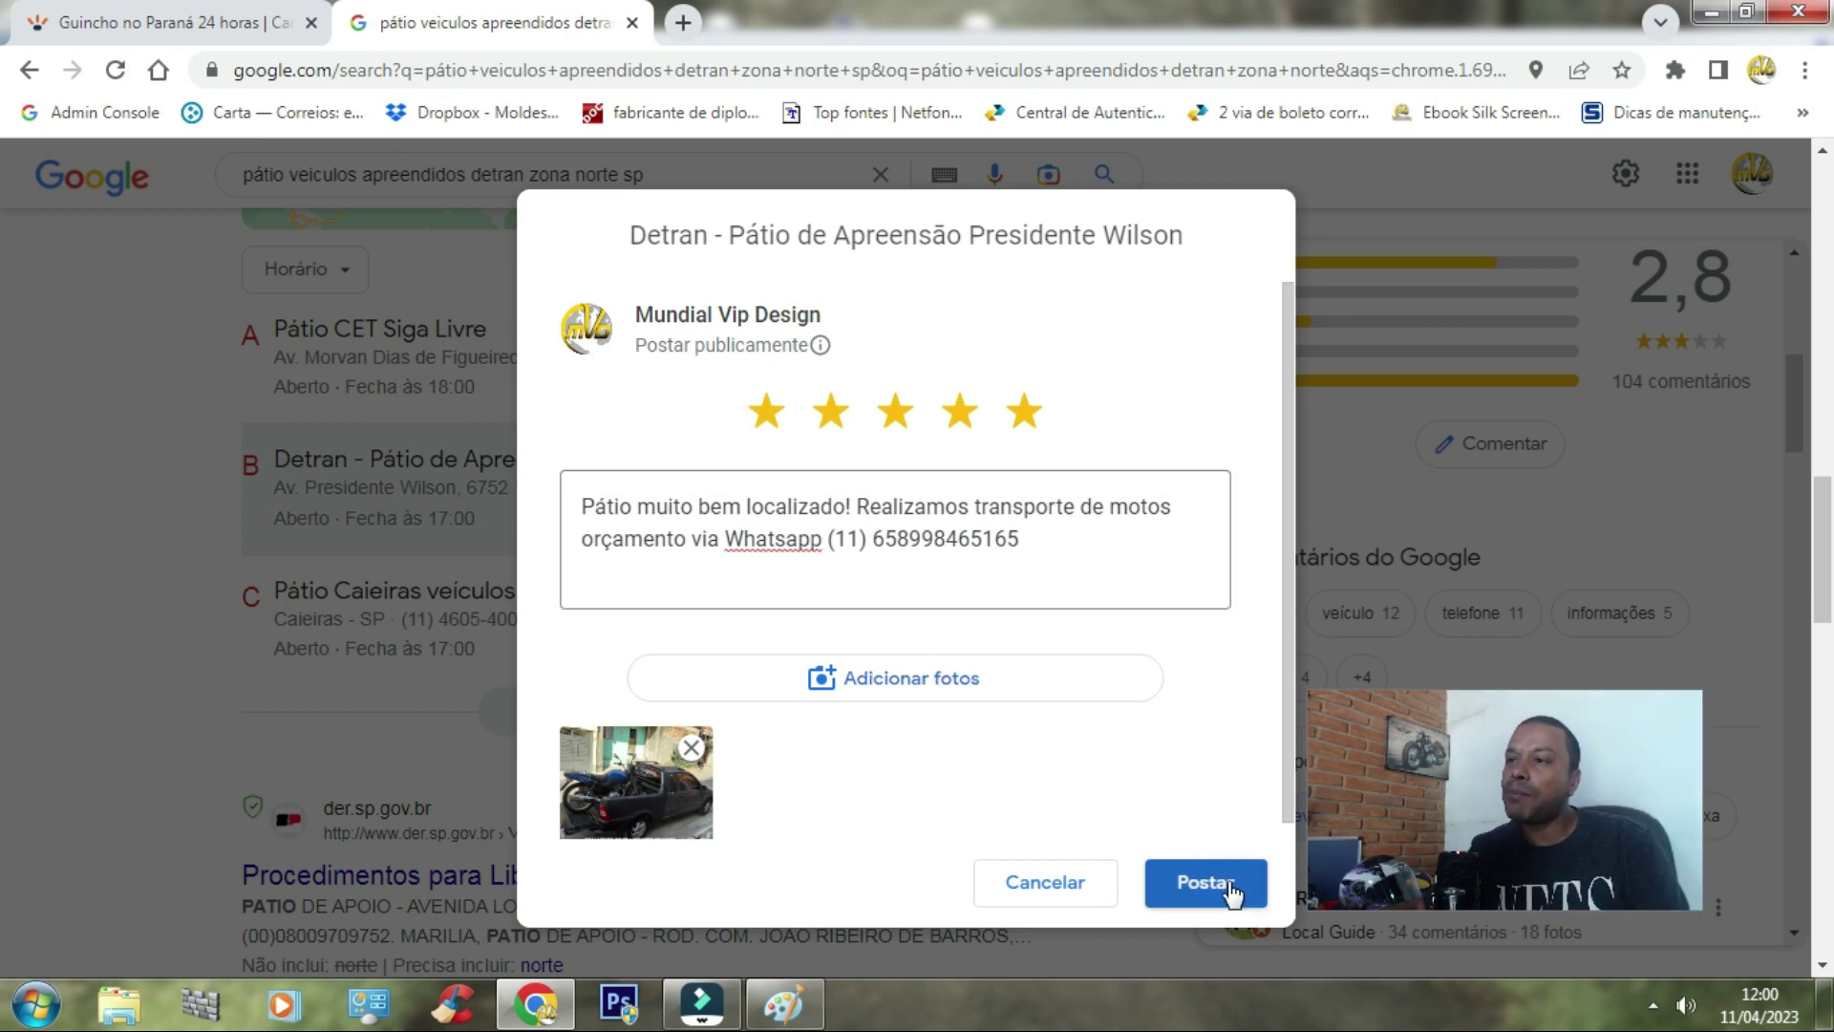
Step: Cancel the review draft and confirm discarding it with Sim
{"action": "left_click", "coordinate": [978, 882]}
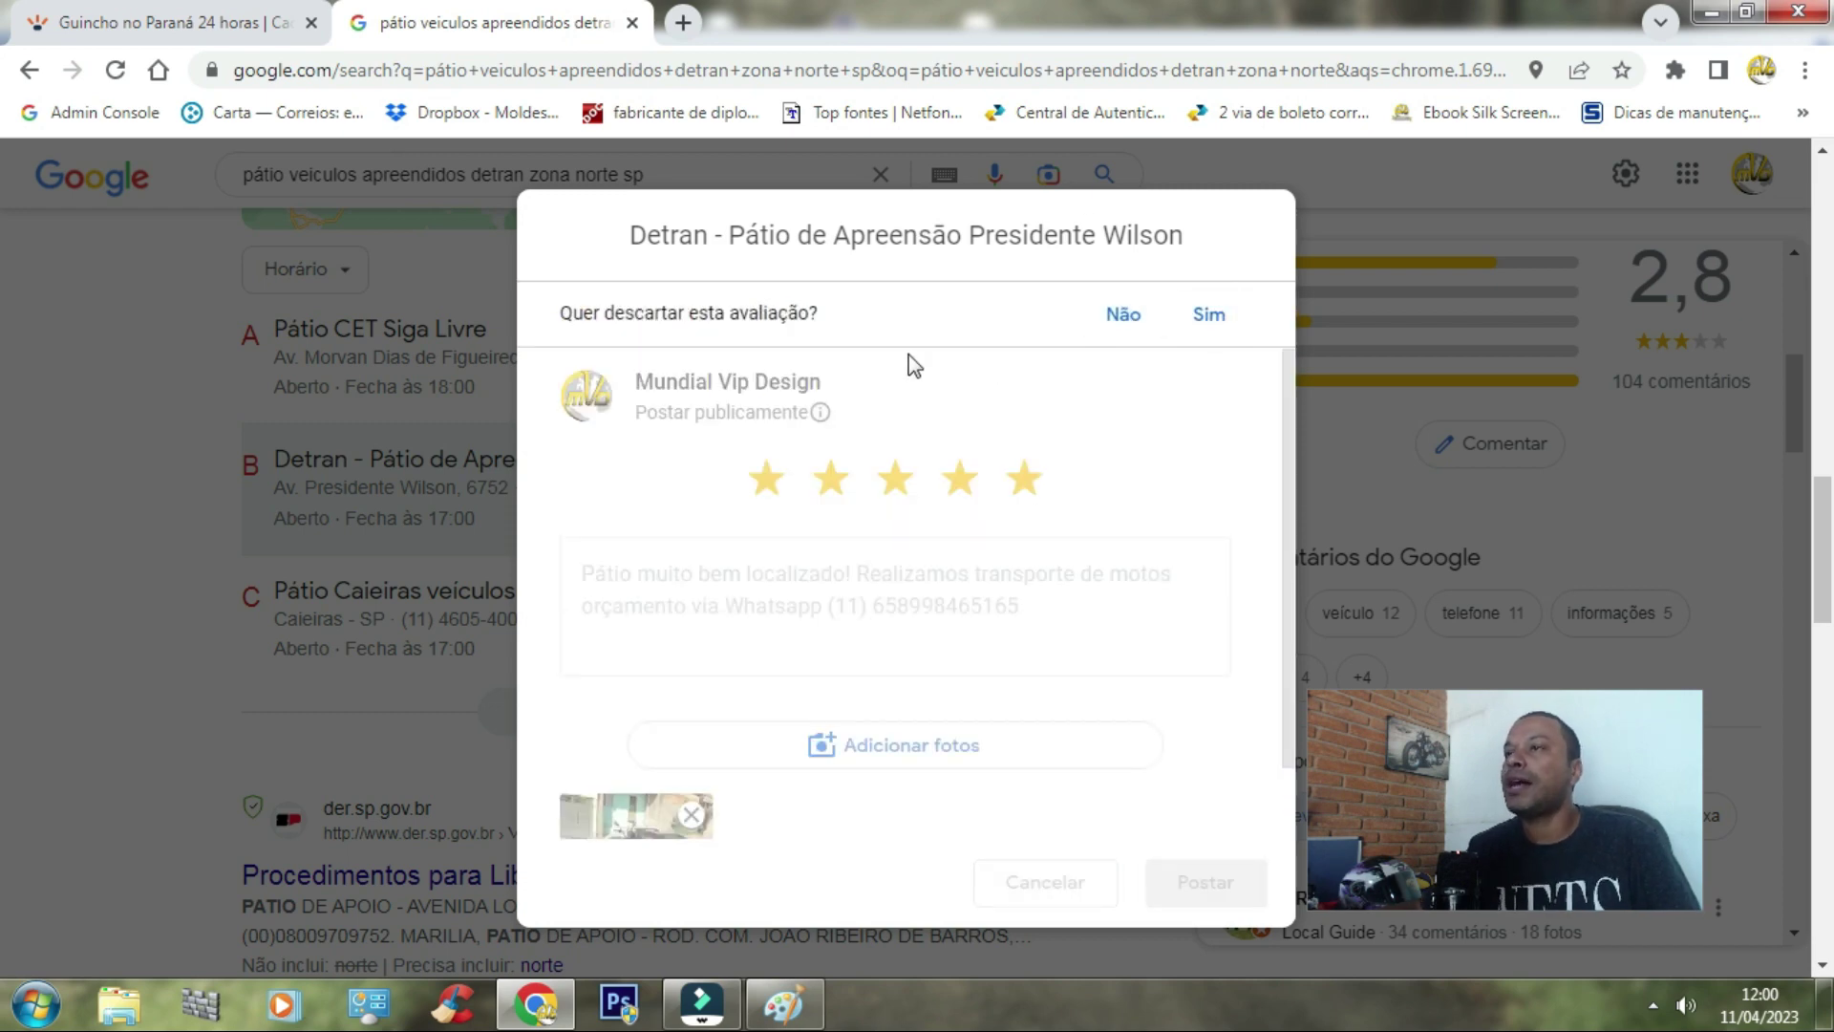
{"action": "left_click", "coordinate": [1208, 315]}
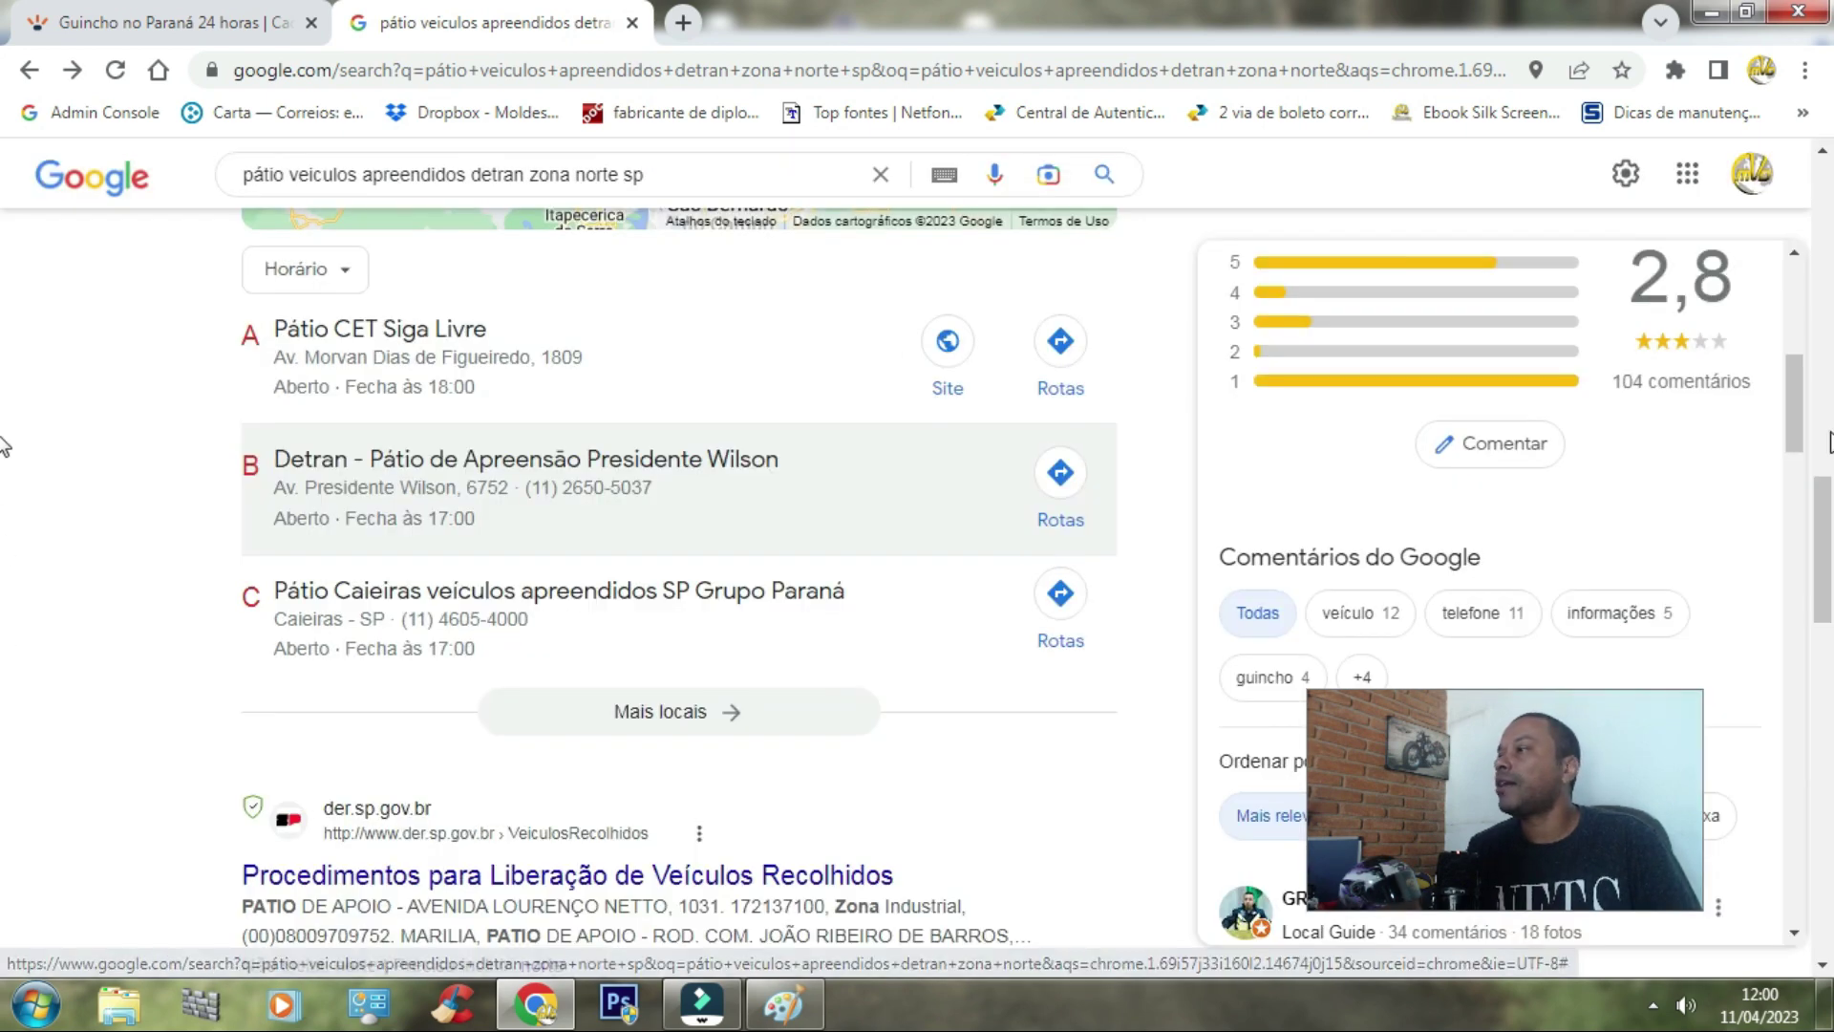
{"action": "scroll", "coordinate": [1812, 466], "scroll_direction": "down", "scroll_amount": 5}
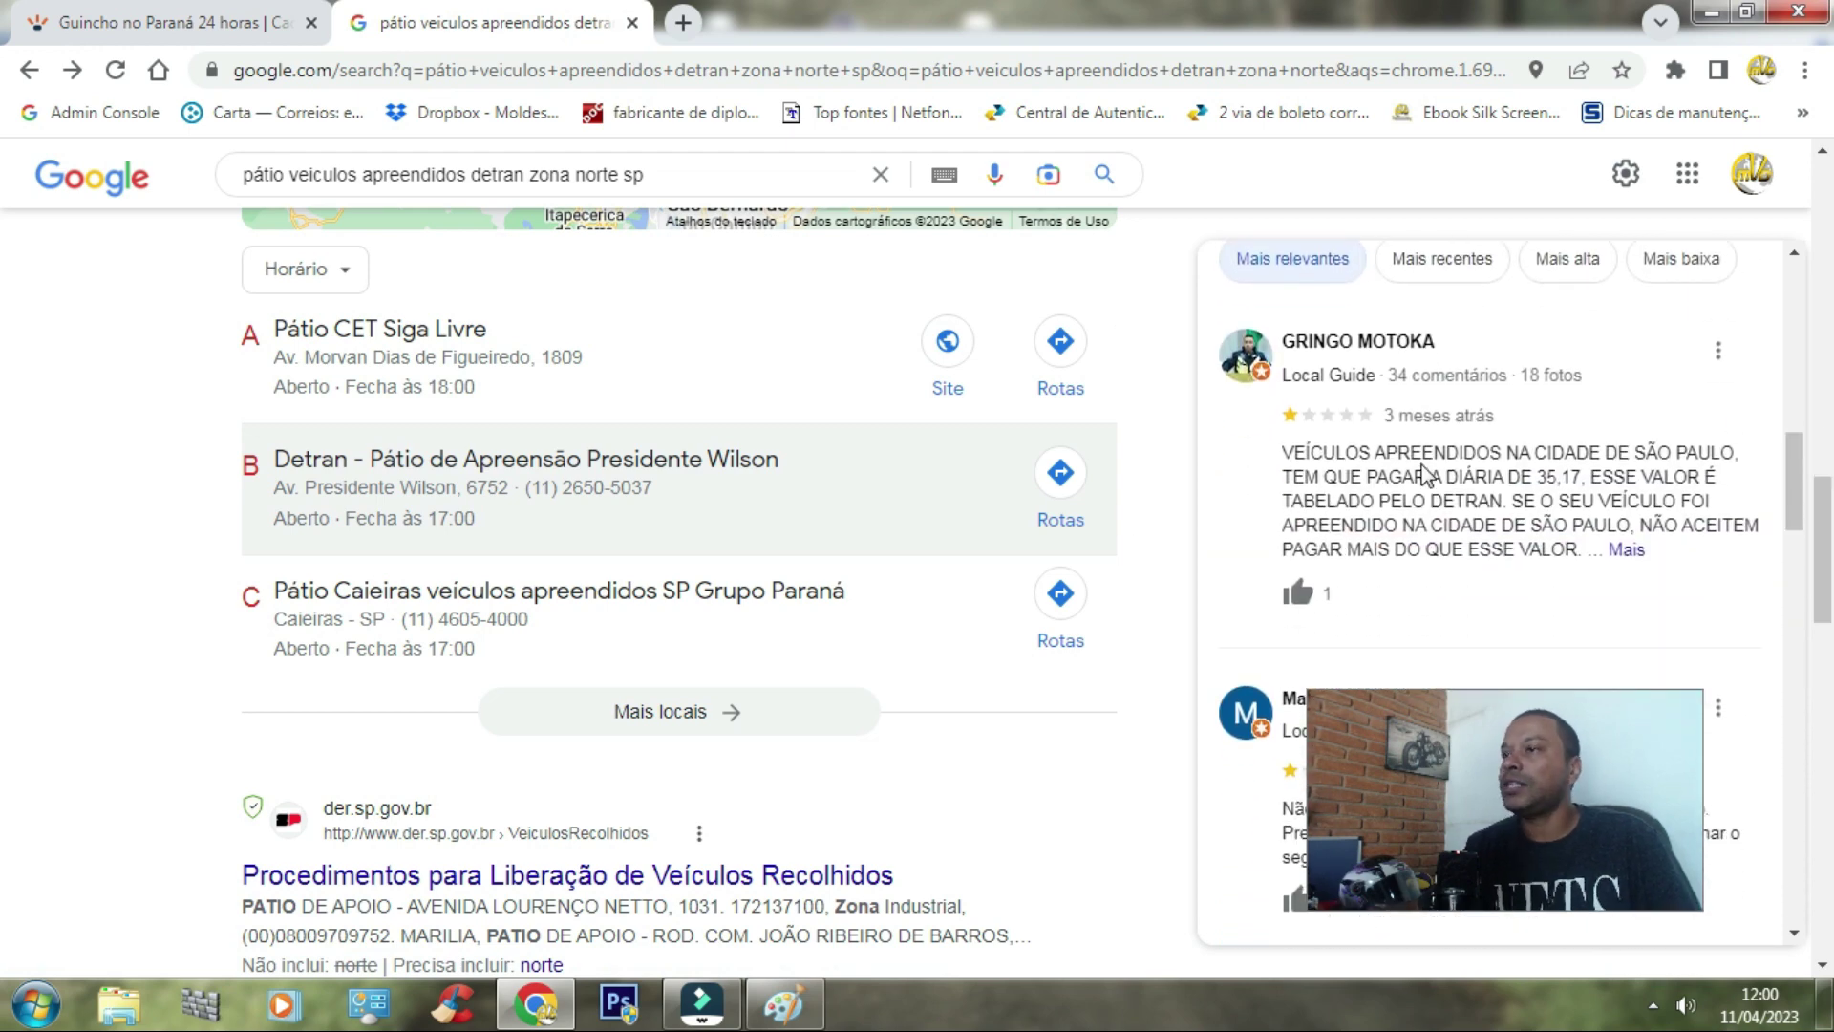
{"action": "left_click_drag", "start_coordinate": [1794, 478], "coordinate": [1799, 456]}
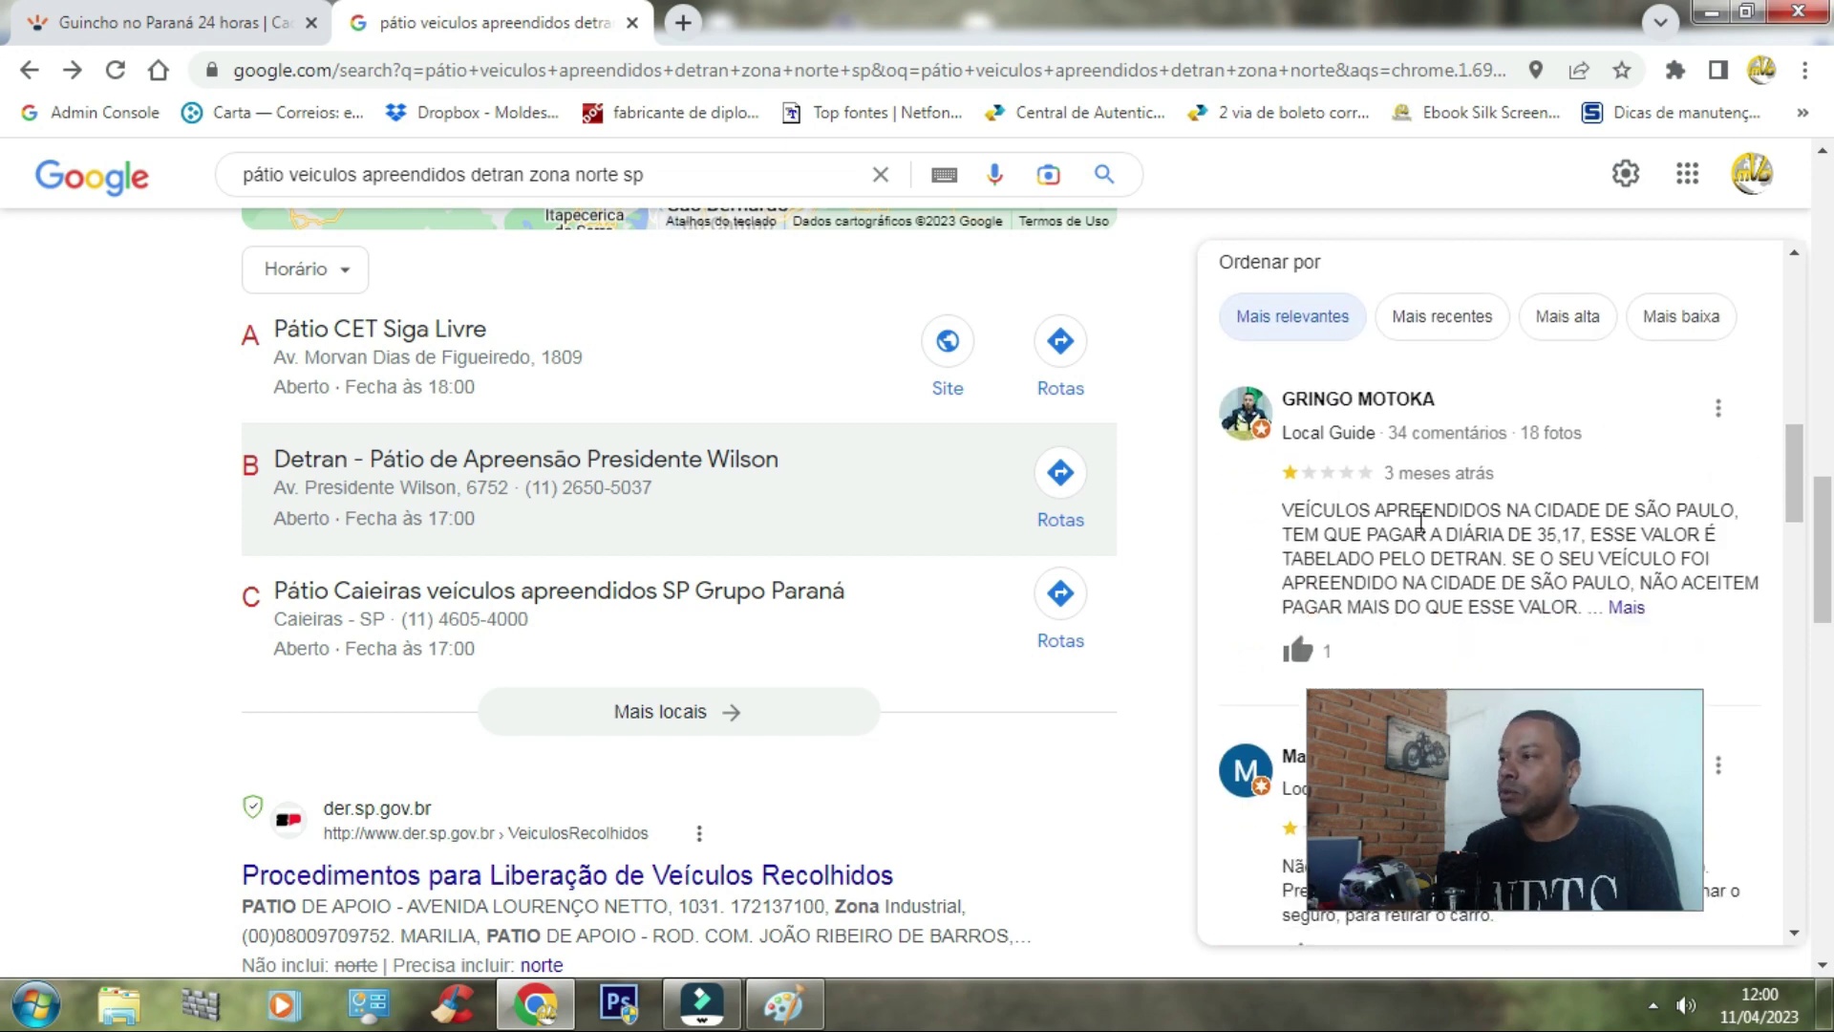
{"action": "scroll", "coordinate": [1799, 471], "scroll_direction": "up", "scroll_amount": 10}
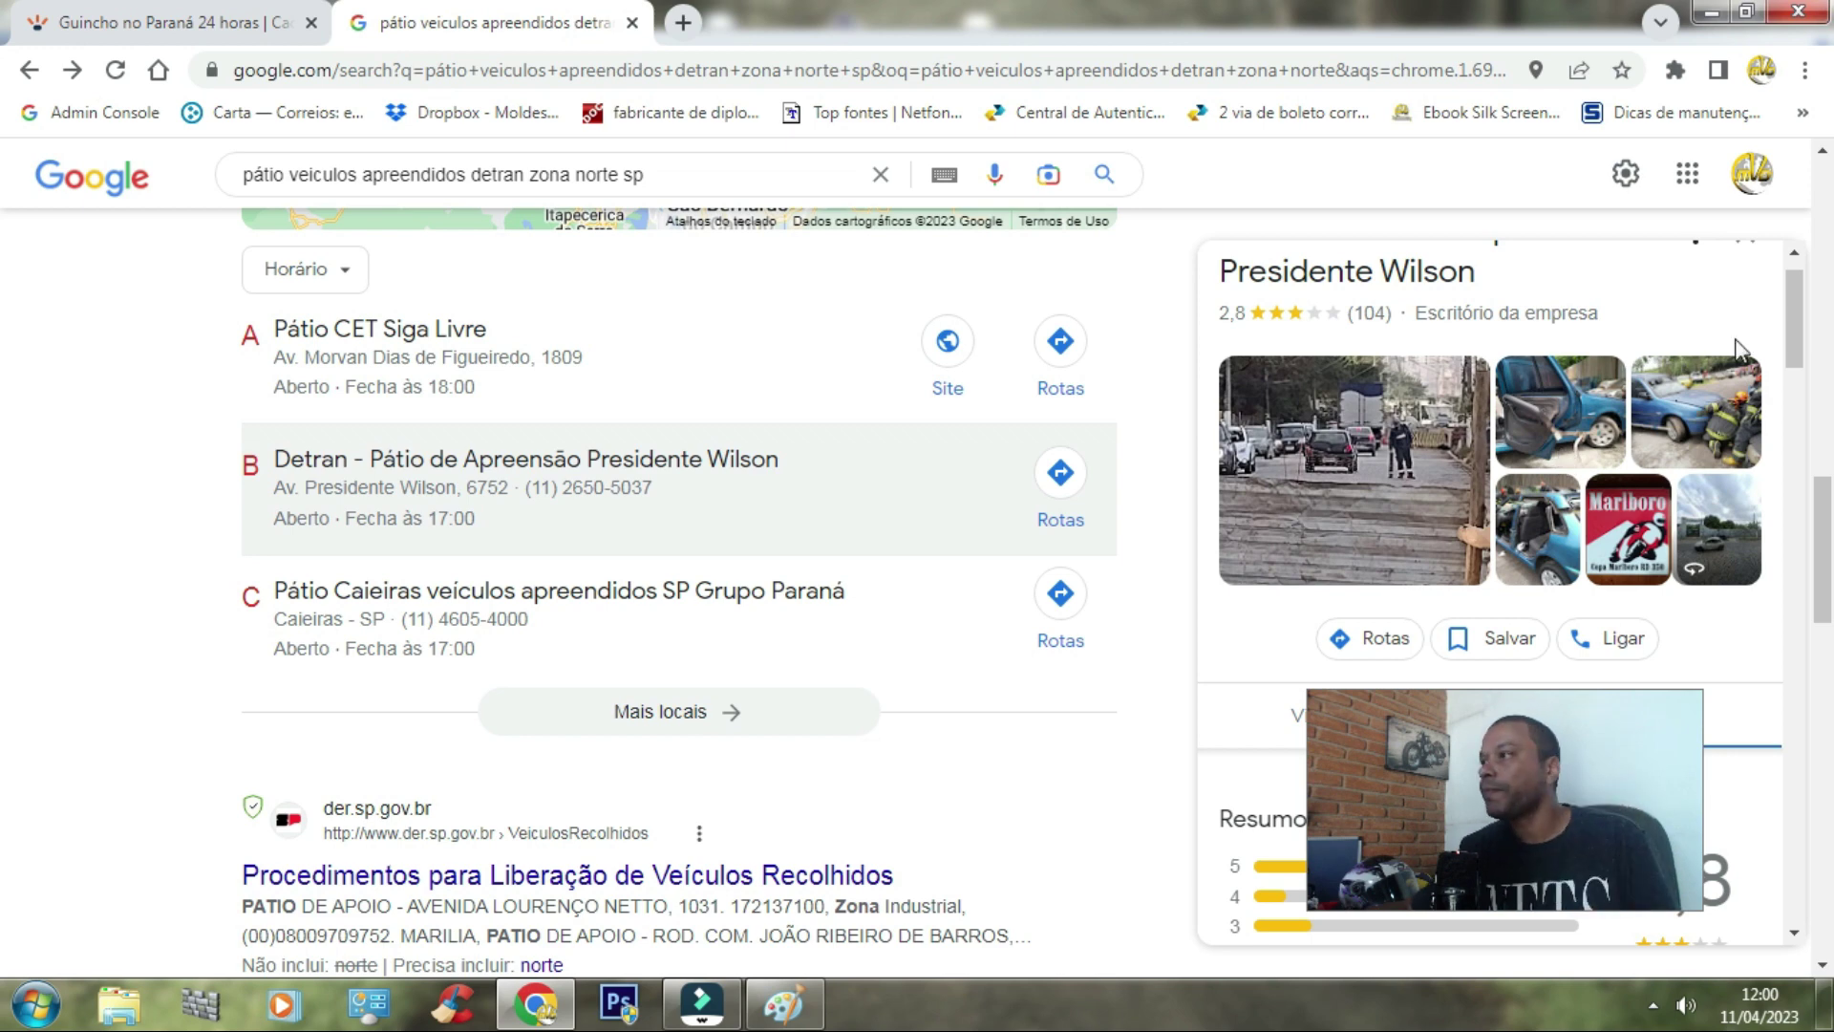
{"action": "scroll", "coordinate": [5, 370], "scroll_direction": "up", "scroll_amount": 6}
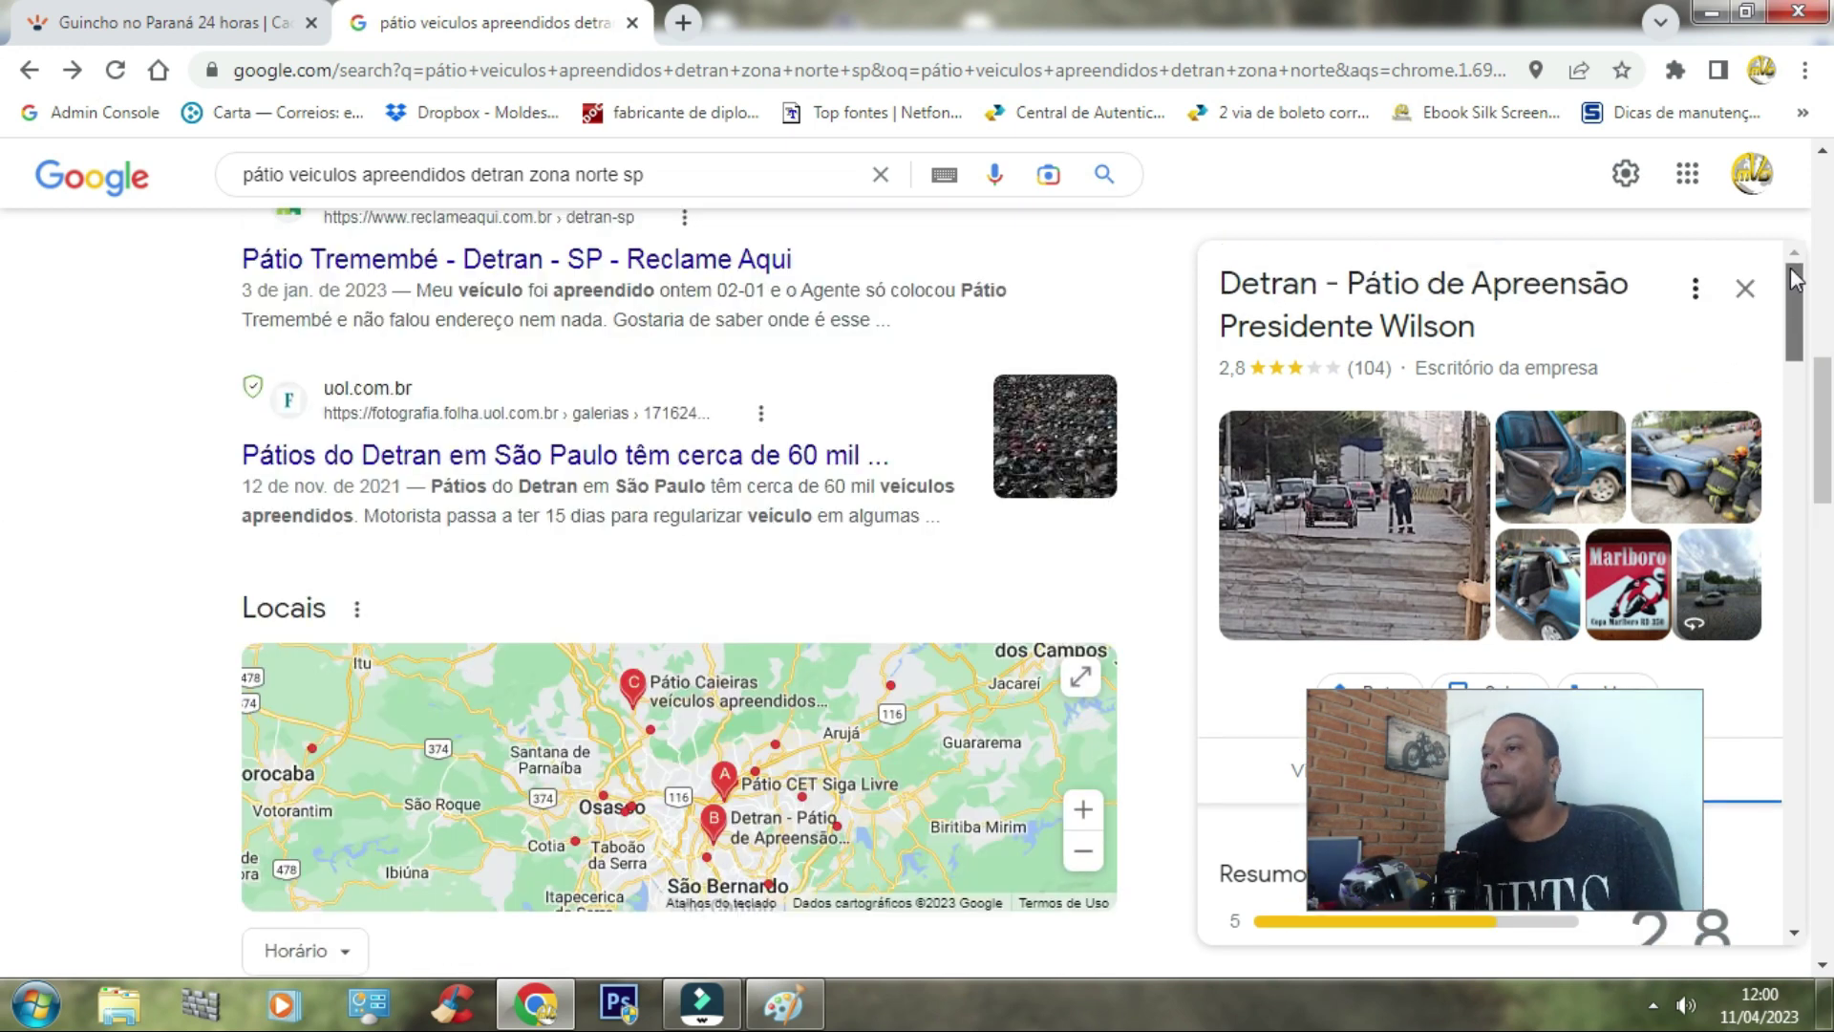
{"action": "scroll", "coordinate": [5, 286], "scroll_direction": "up", "scroll_amount": 5}
{"action": "scroll", "coordinate": [5, 243], "scroll_direction": "up", "scroll_amount": 3}
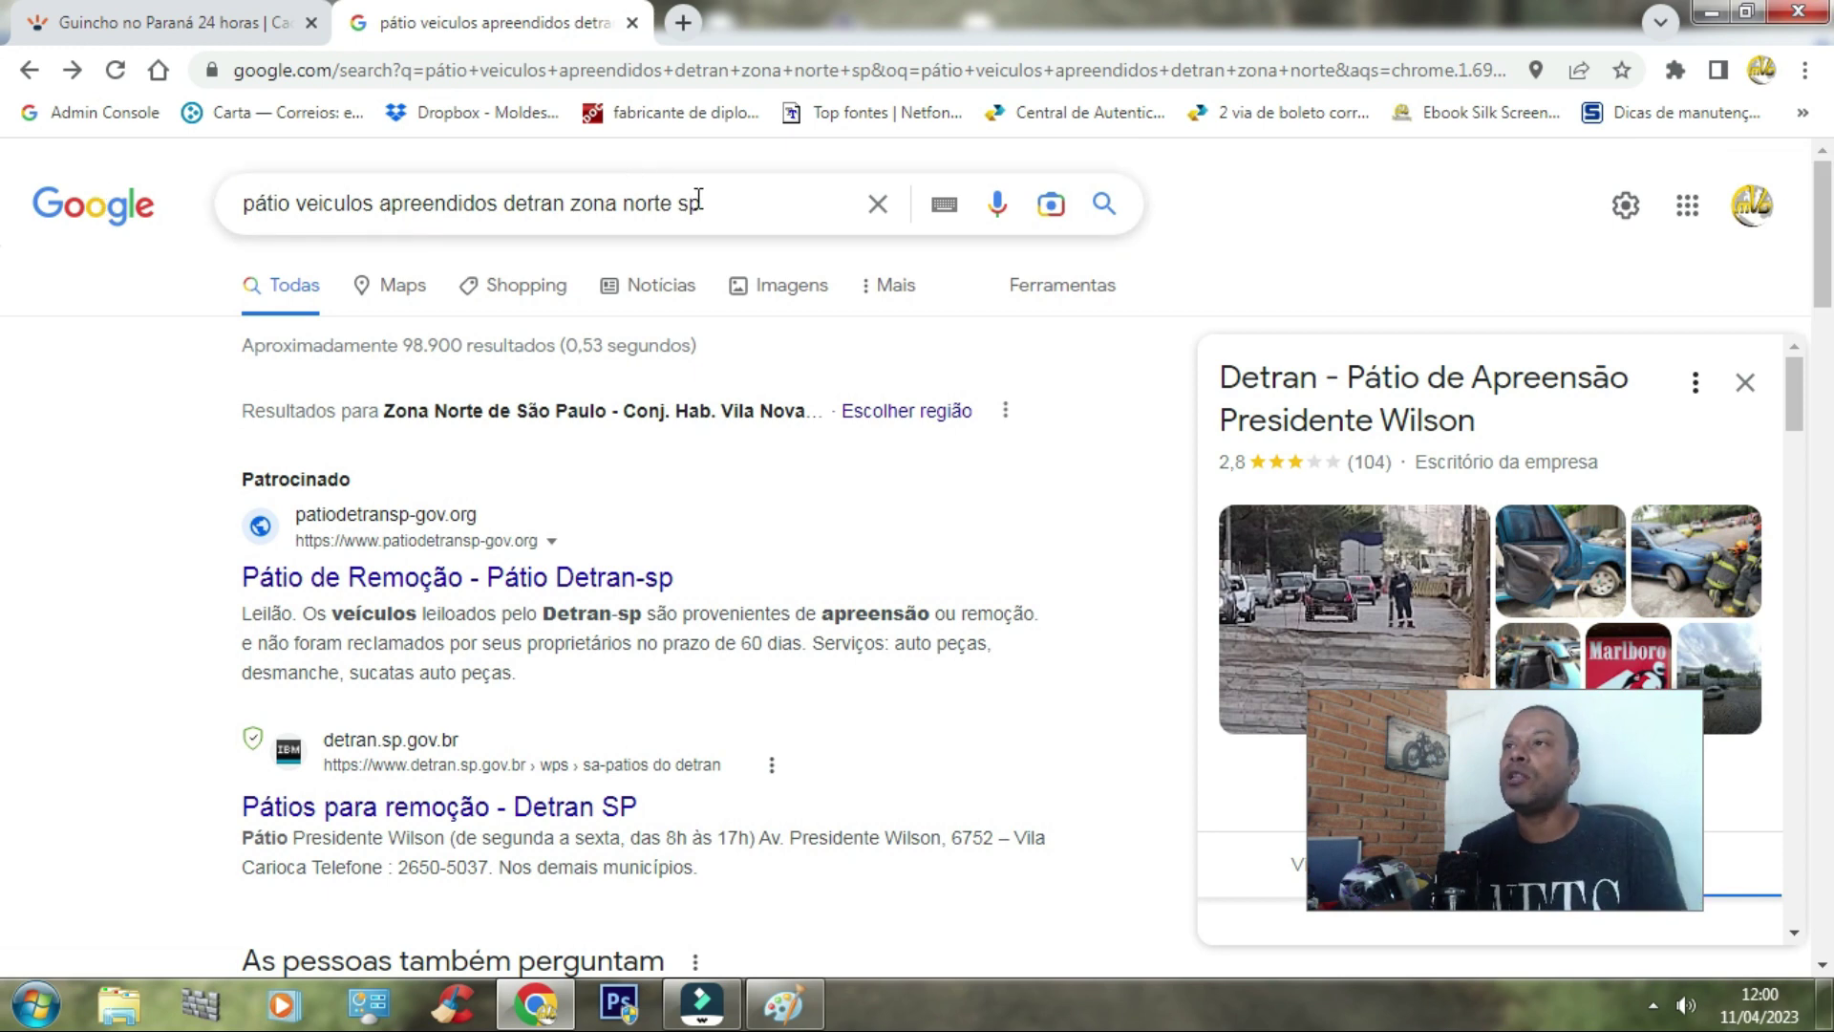
{"action": "left_click_drag", "start_coordinate": [712, 204], "coordinate": [678, 204]}
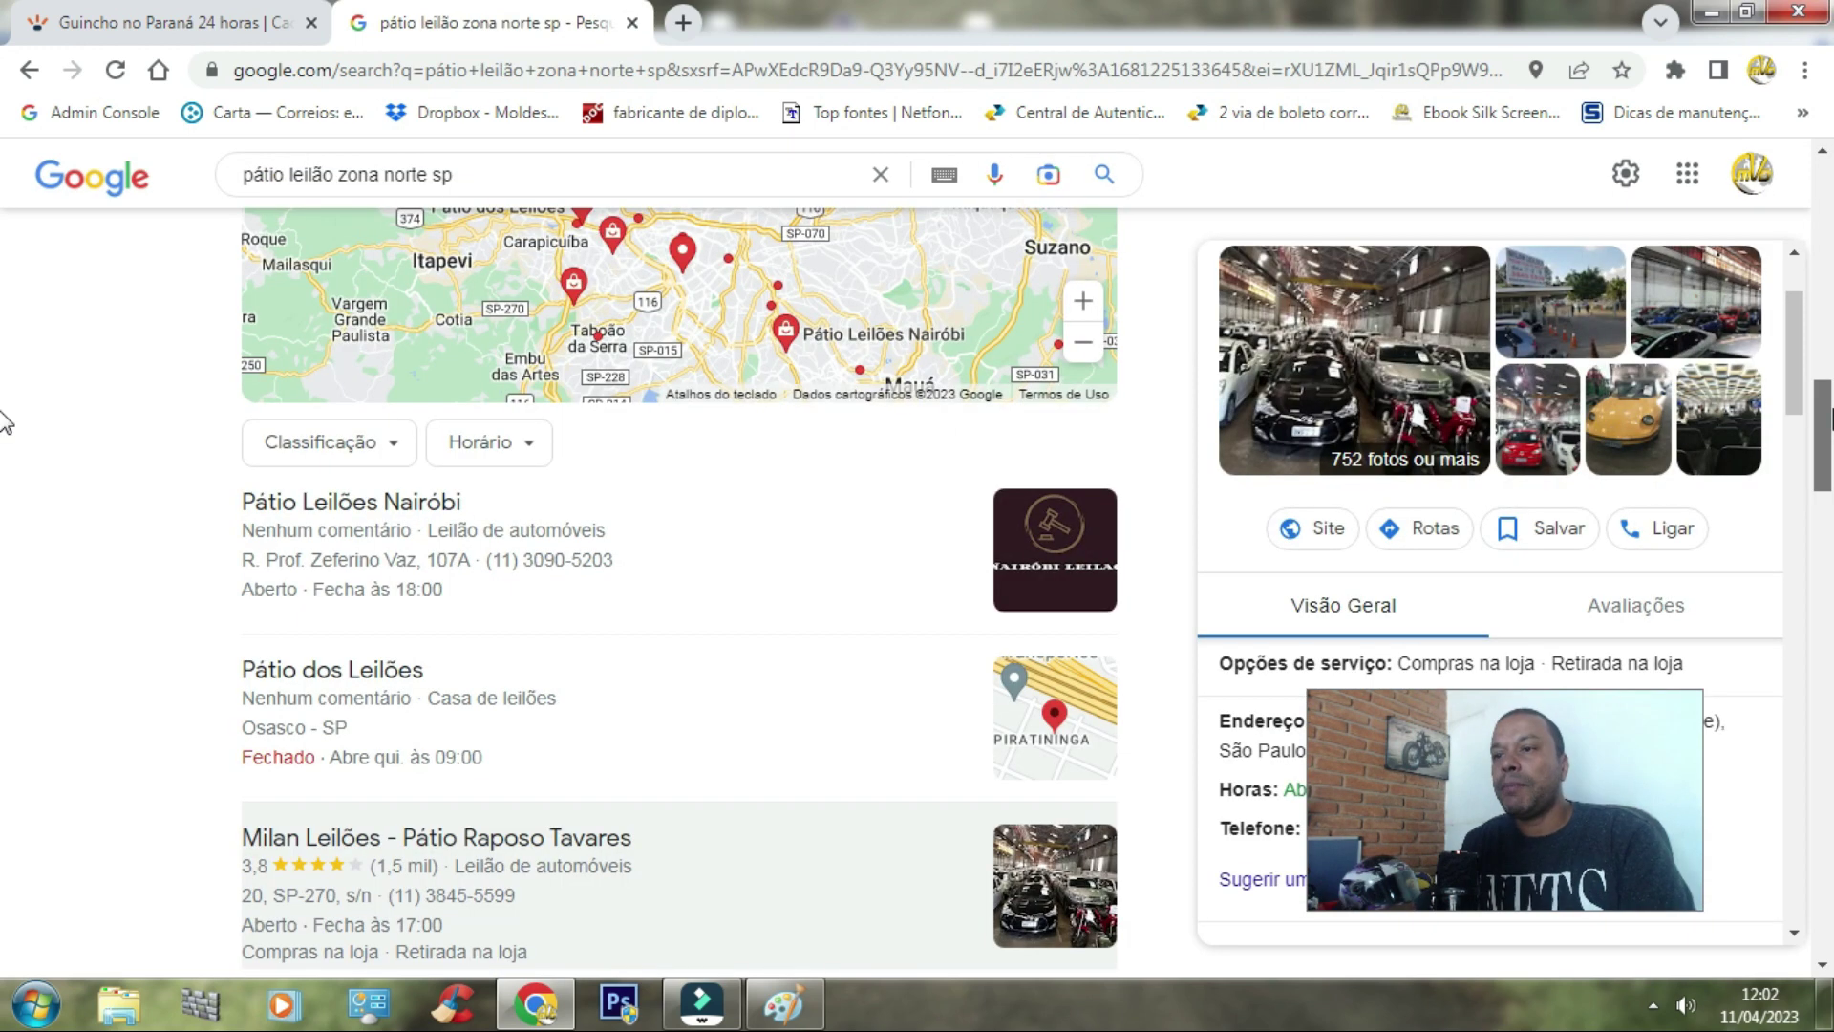
Step: Scroll the 'pátio leilão zona norte sp' results, then return to the ORÇAMENTO TRANSPORTE image in Paint
{"action": "scroll", "coordinate": [4, 423], "scroll_direction": "down", "scroll_amount": 1}
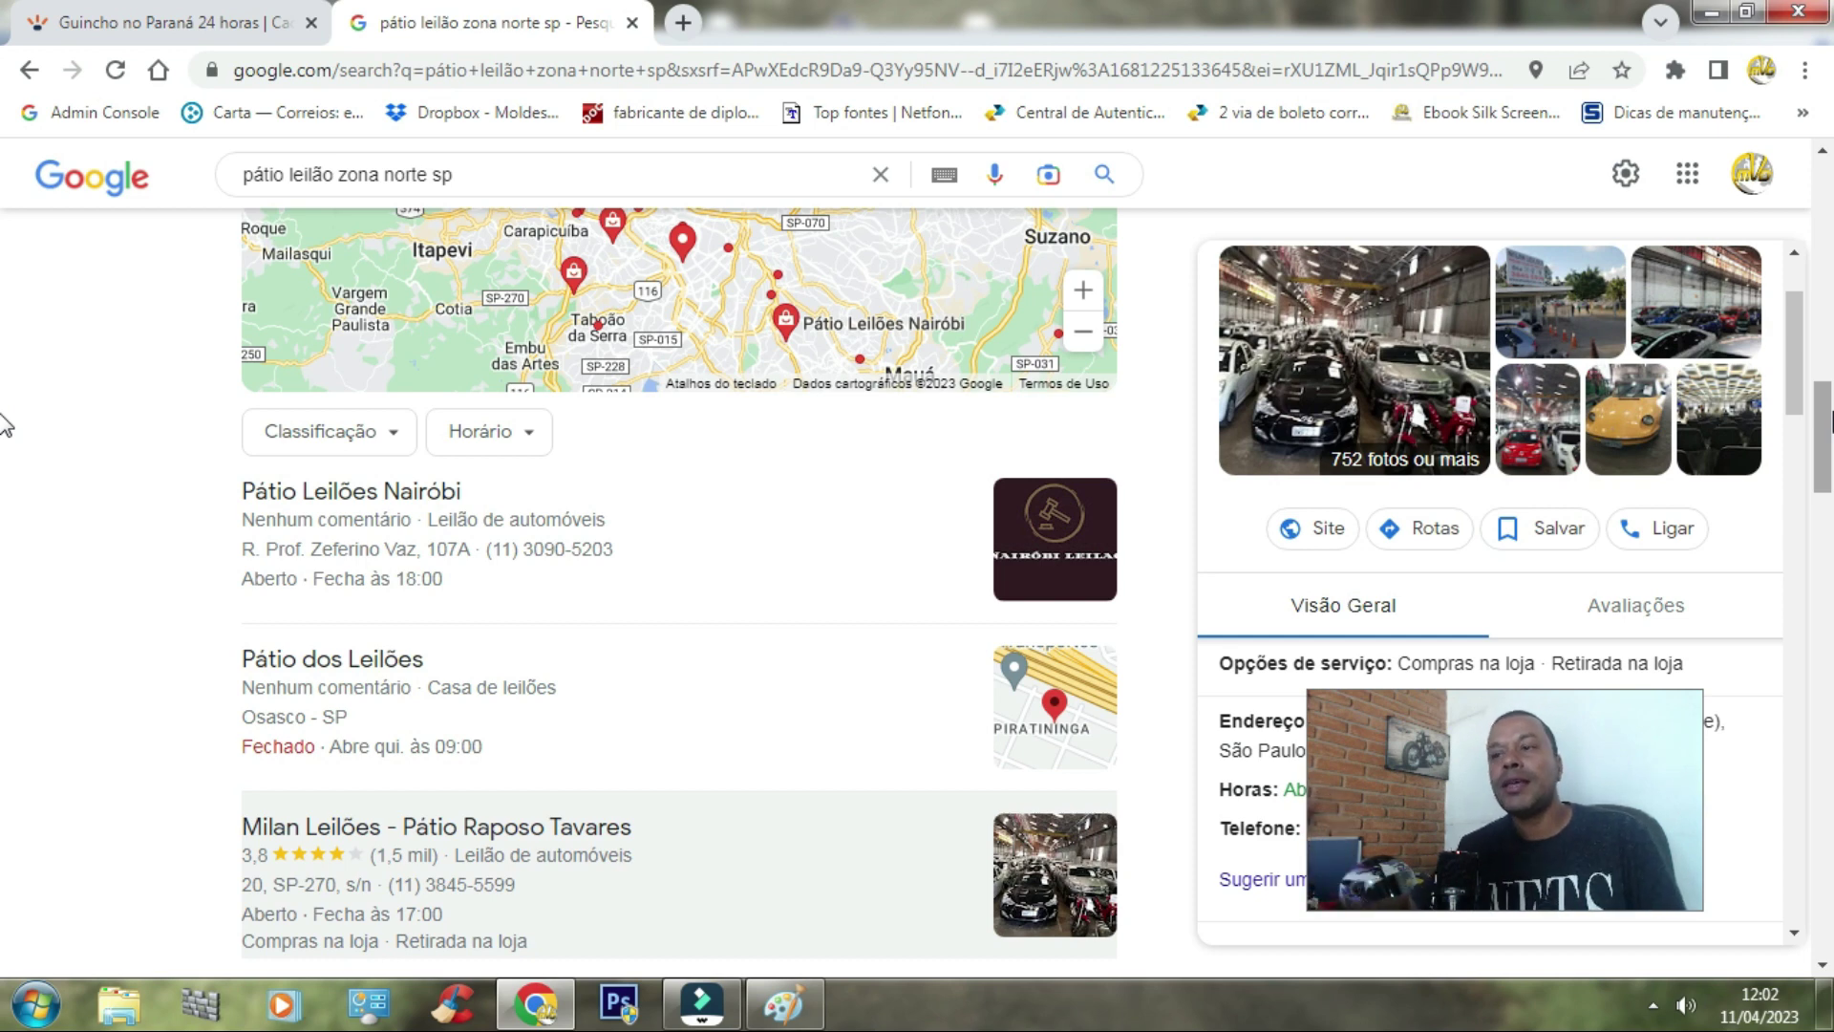
{"action": "left_click", "coordinate": [768, 1014]}
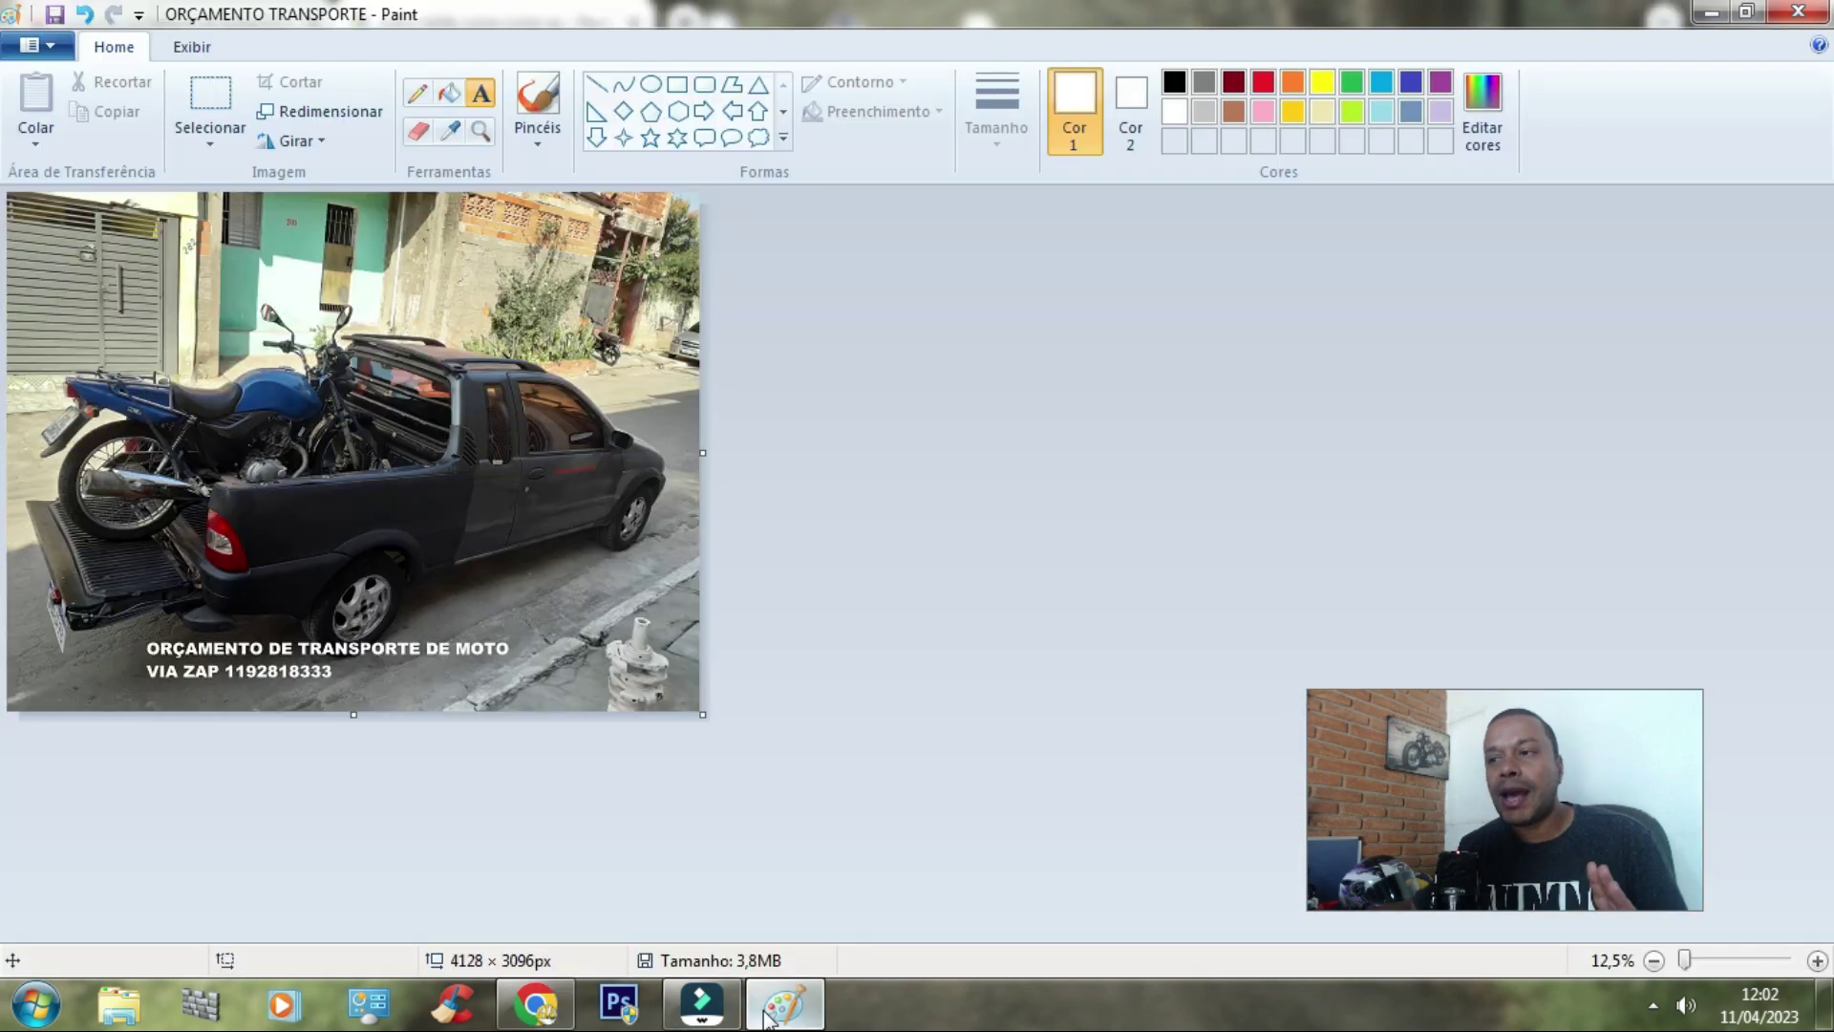